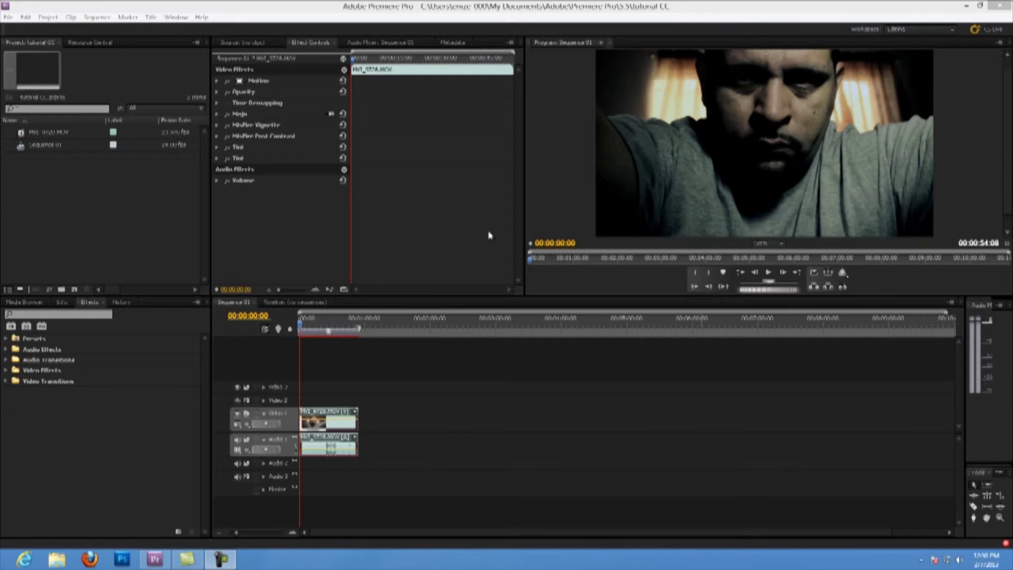
Switch off the fx toggles for Mojo, MisFire Vignette, MisFire Post Contrast and both Tints.
{"action": "left_click", "coordinate": [302, 218]}
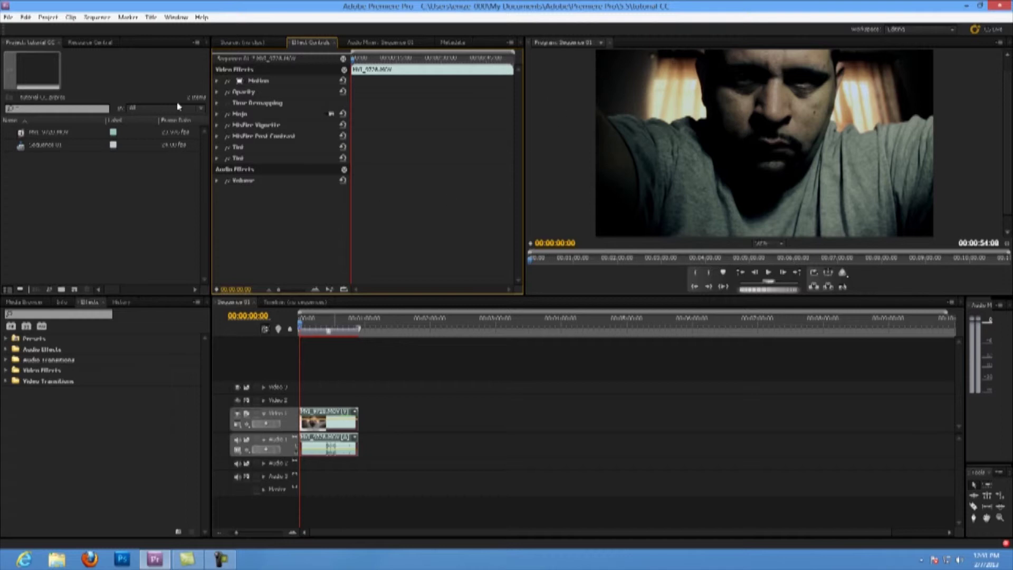
{"action": "left_click", "coordinate": [227, 113]}
{"action": "left_click", "coordinate": [226, 125]}
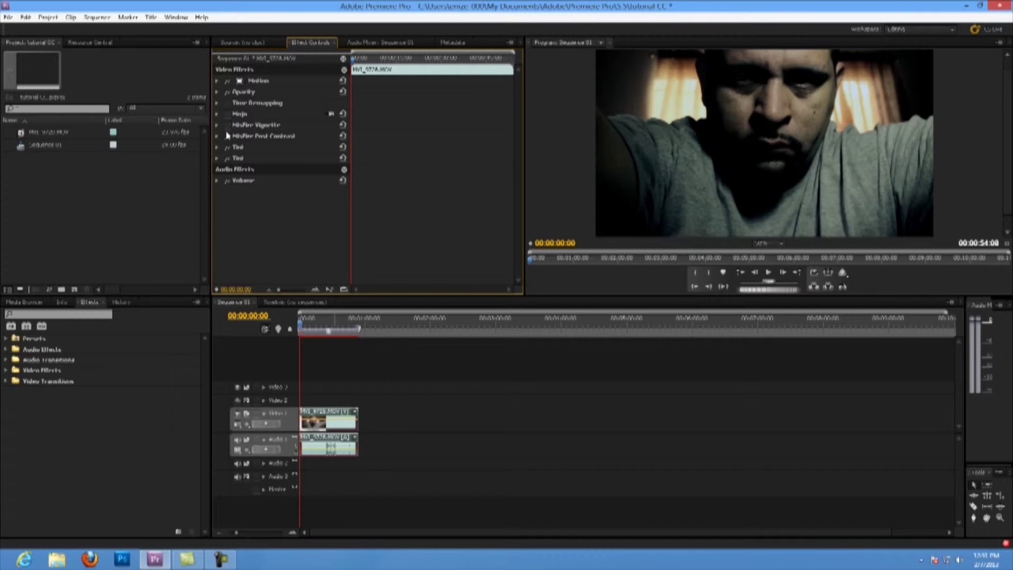
{"action": "left_click", "coordinate": [227, 136]}
{"action": "left_click", "coordinate": [227, 147]}
{"action": "left_click", "coordinate": [227, 157]}
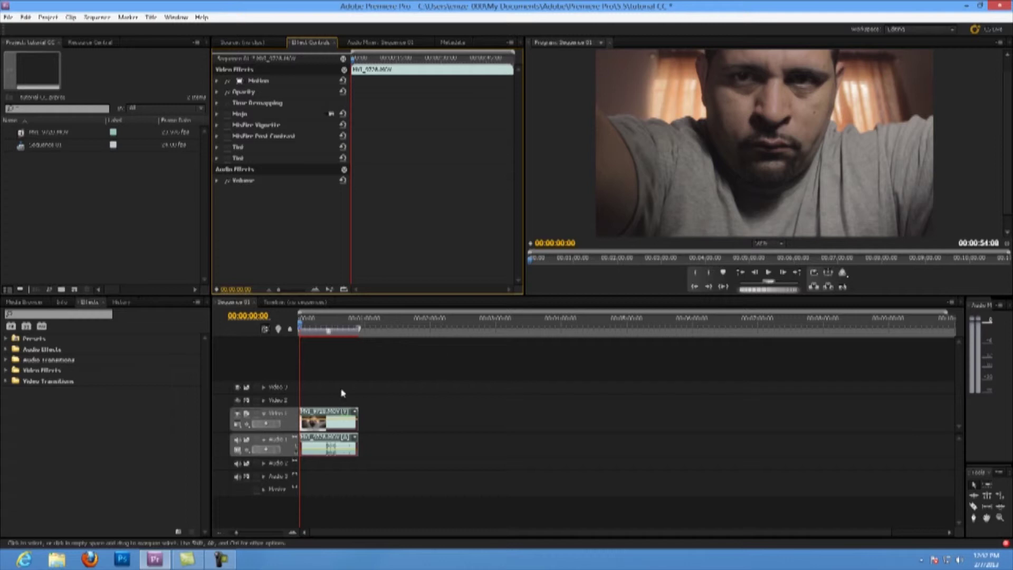
Select the webcam clip in the Project panel and return focus to the timeline.
{"action": "left_click", "coordinate": [322, 425]}
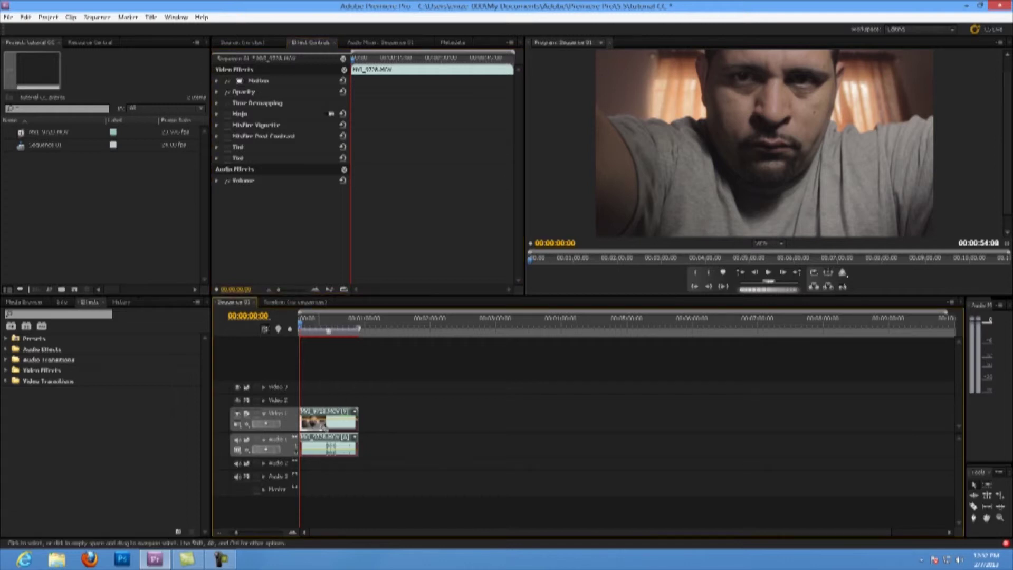
{"action": "left_click", "coordinate": [46, 137]}
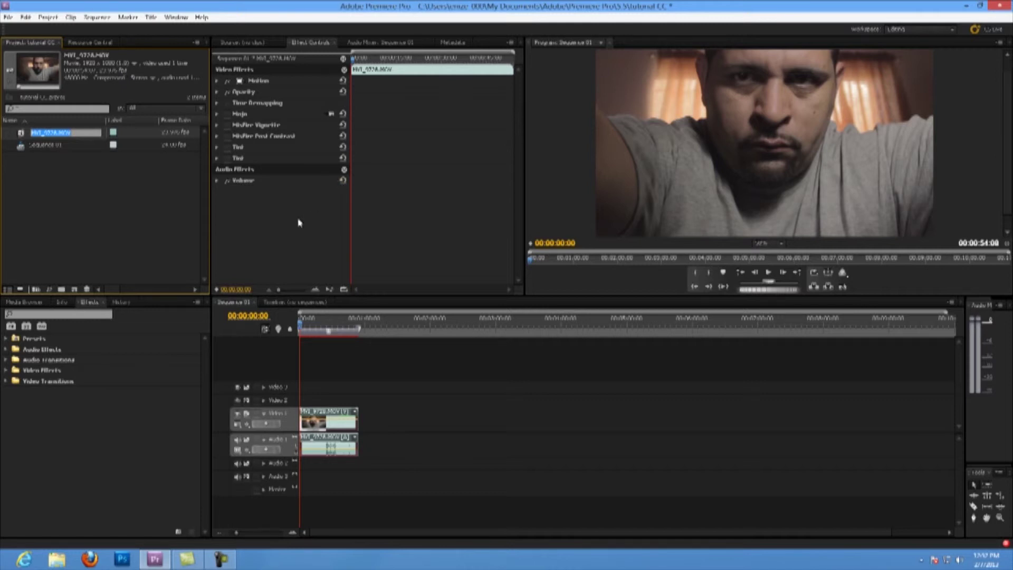
{"action": "left_click", "coordinate": [324, 427]}
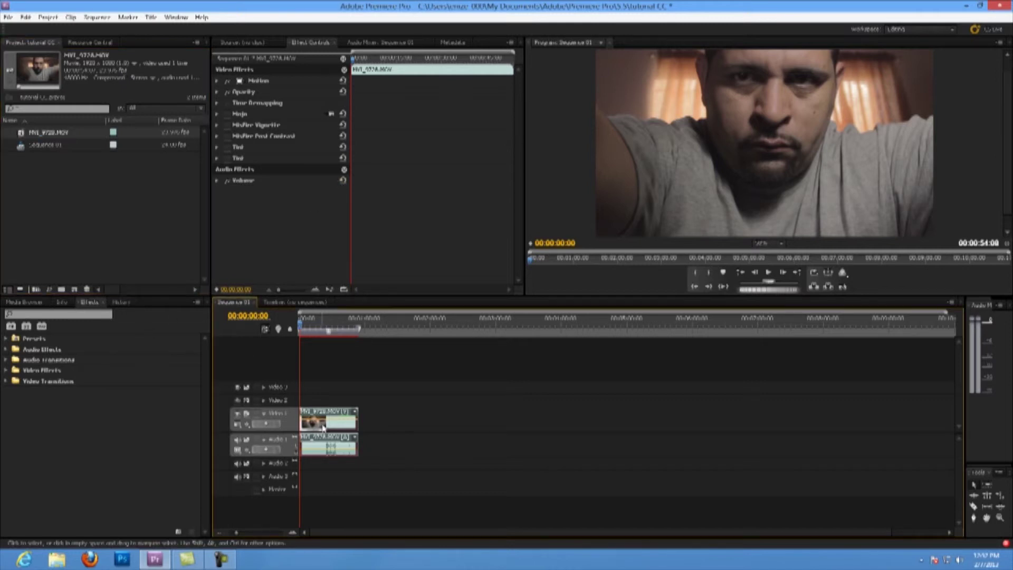
Start a new sequence with Custom editing mode and a 24.00 fps timebase.
{"action": "left_click", "coordinate": [76, 290]}
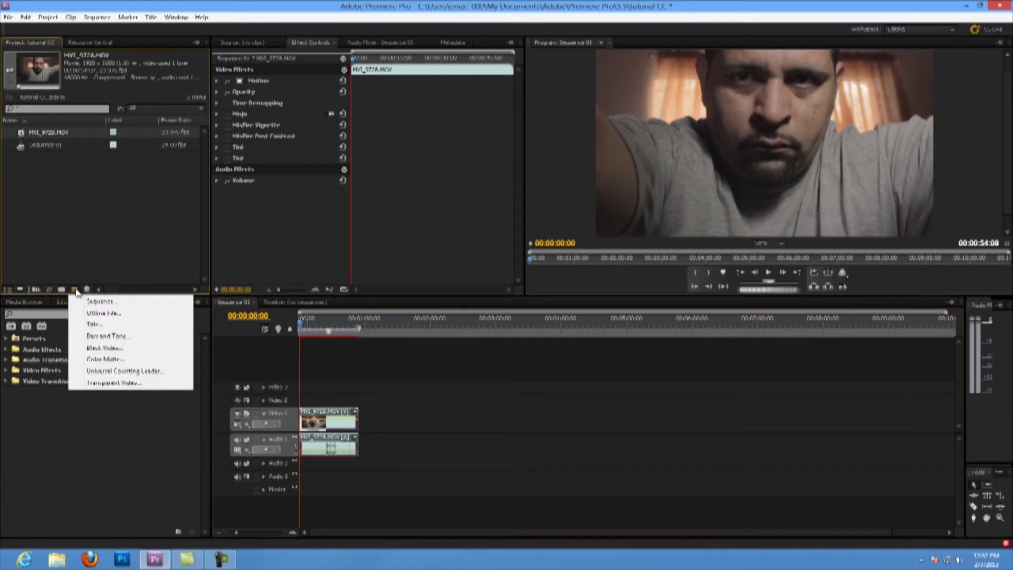
{"action": "left_click", "coordinate": [117, 305]}
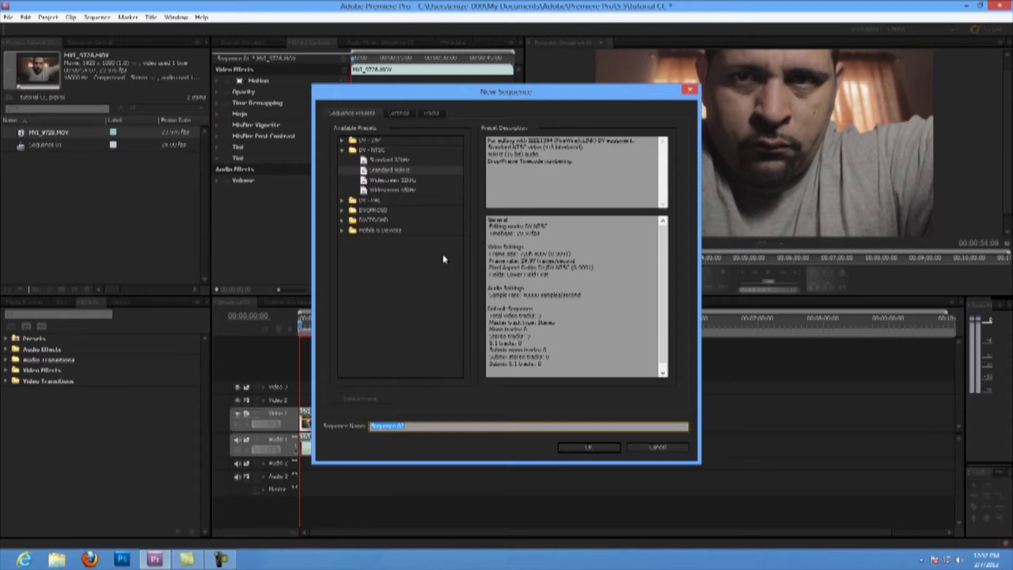
{"action": "left_click", "coordinate": [407, 115]}
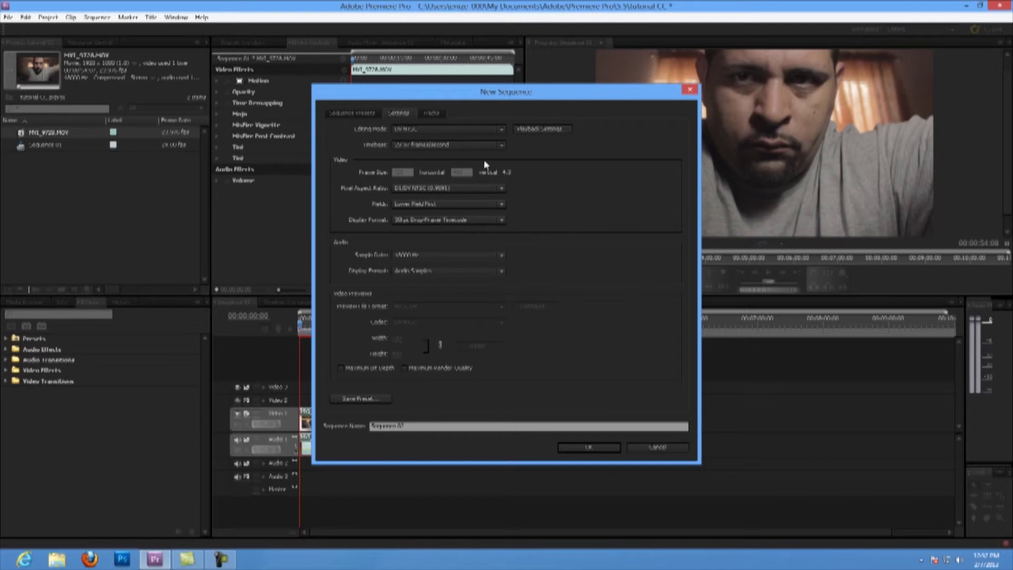
{"action": "left_click", "coordinate": [456, 129]}
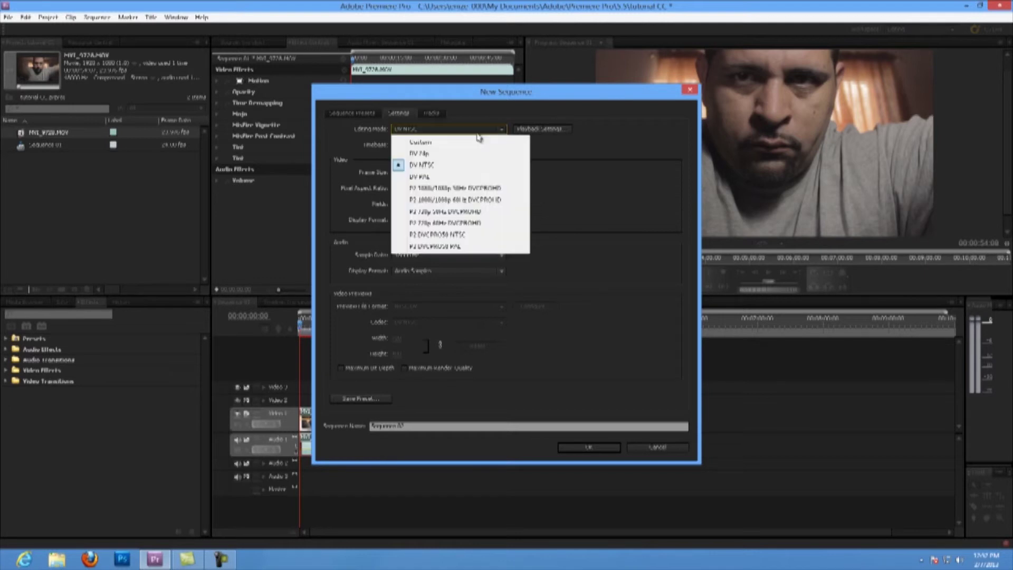
{"action": "left_click", "coordinate": [472, 143]}
{"action": "left_click", "coordinate": [472, 145]}
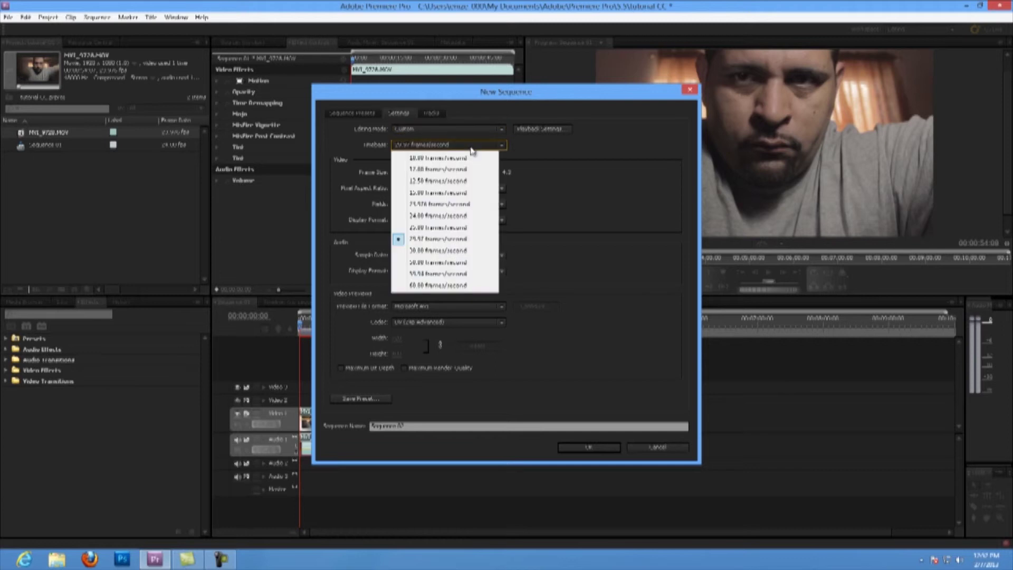
{"action": "left_click", "coordinate": [440, 216]}
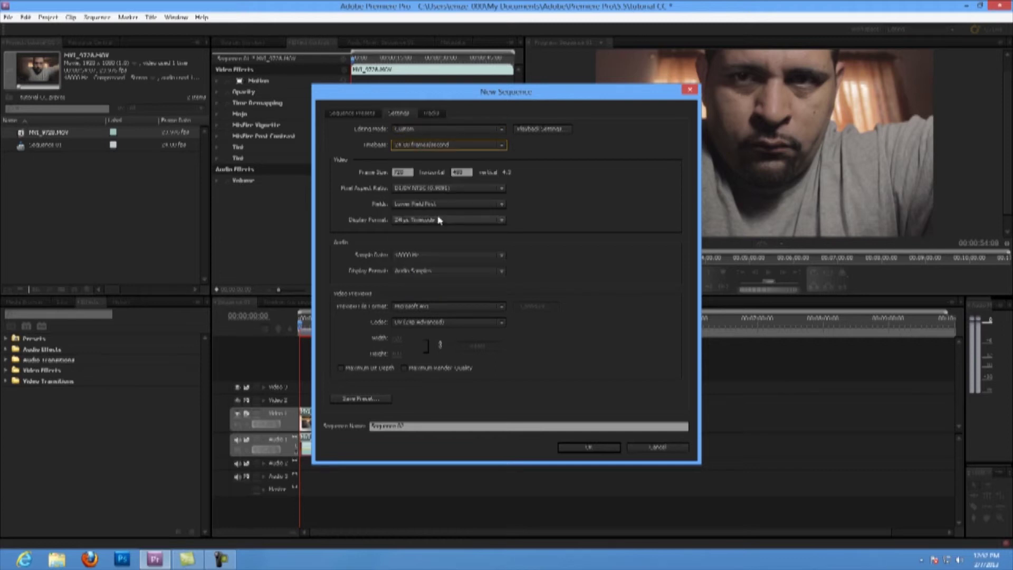
Set the frame size to 1920×1080 with Square Pixels (1.0) and create the sequence.
{"action": "key", "text": "Tab"}
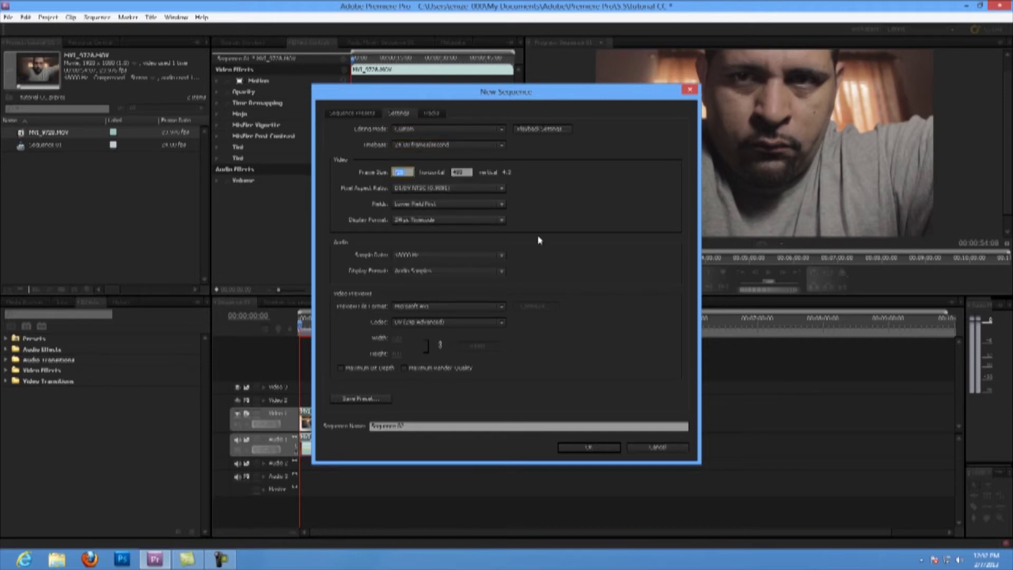
{"action": "type", "text": "19"}
{"action": "left_click_drag", "start_coordinate": [412, 174], "coordinate": [359, 175]}
{"action": "type", "text": "1920"}
{"action": "key", "text": "Tab"}
{"action": "type", "text": "10"}
{"action": "left_click", "coordinate": [519, 178]}
{"action": "left_click", "coordinate": [451, 191]}
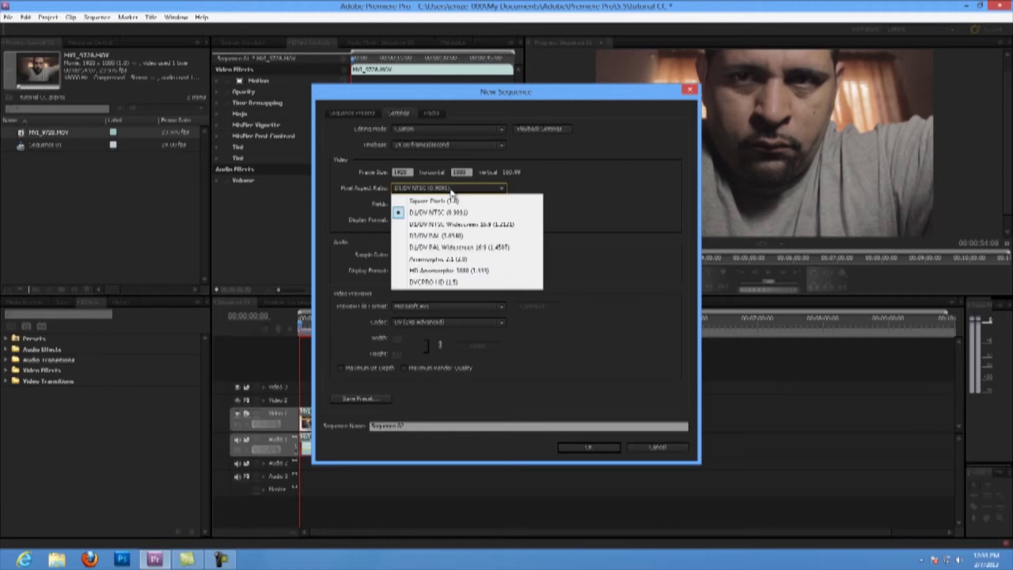
{"action": "left_click", "coordinate": [493, 206]}
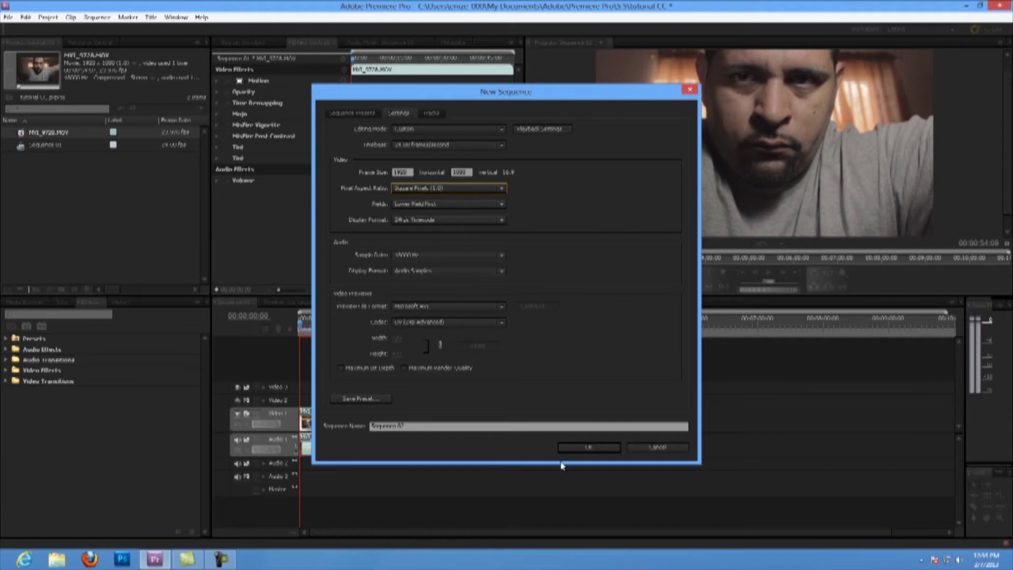
{"action": "left_click", "coordinate": [574, 449]}
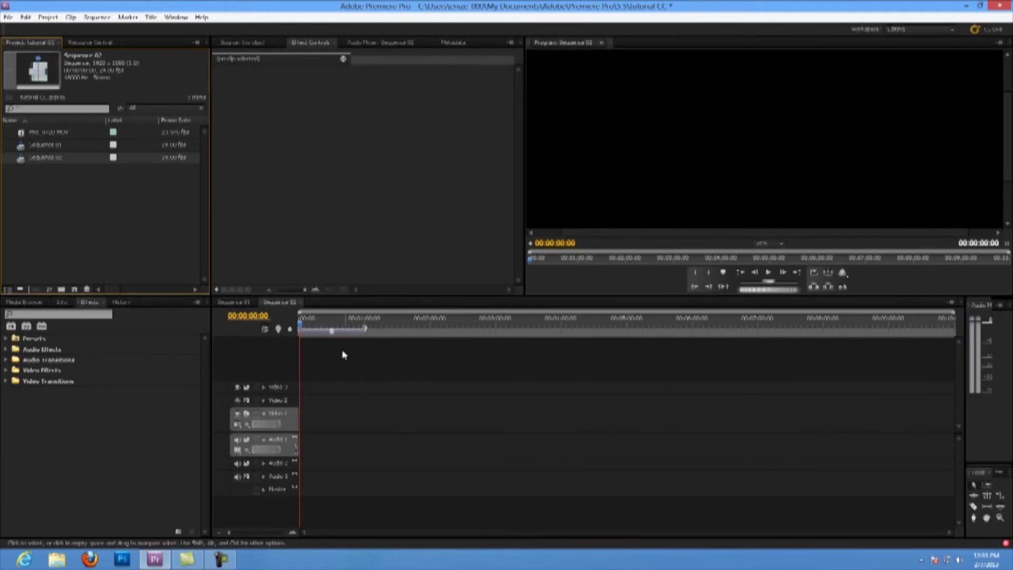
{"action": "left_click", "coordinate": [285, 305]}
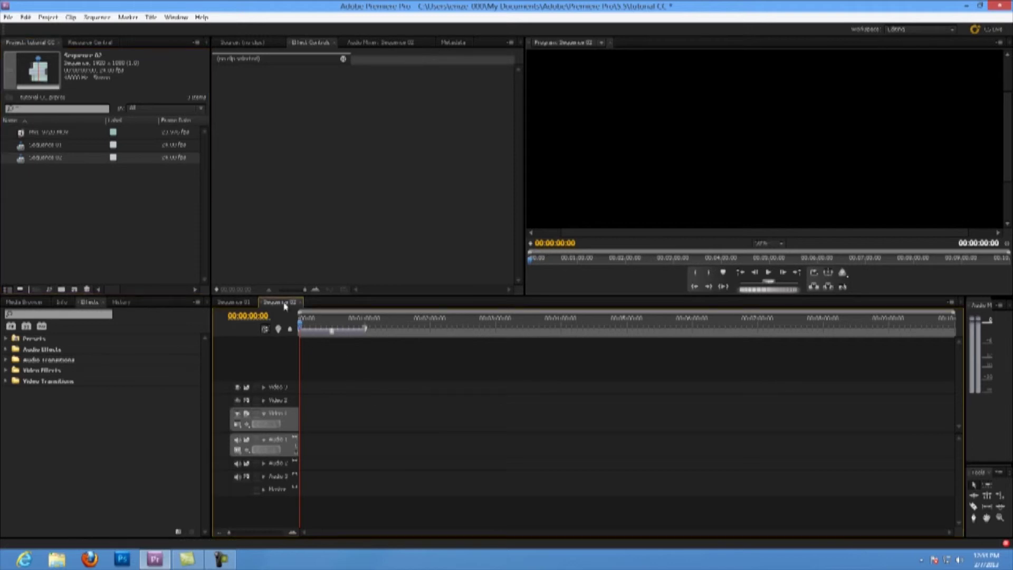
{"action": "left_click", "coordinate": [243, 303]}
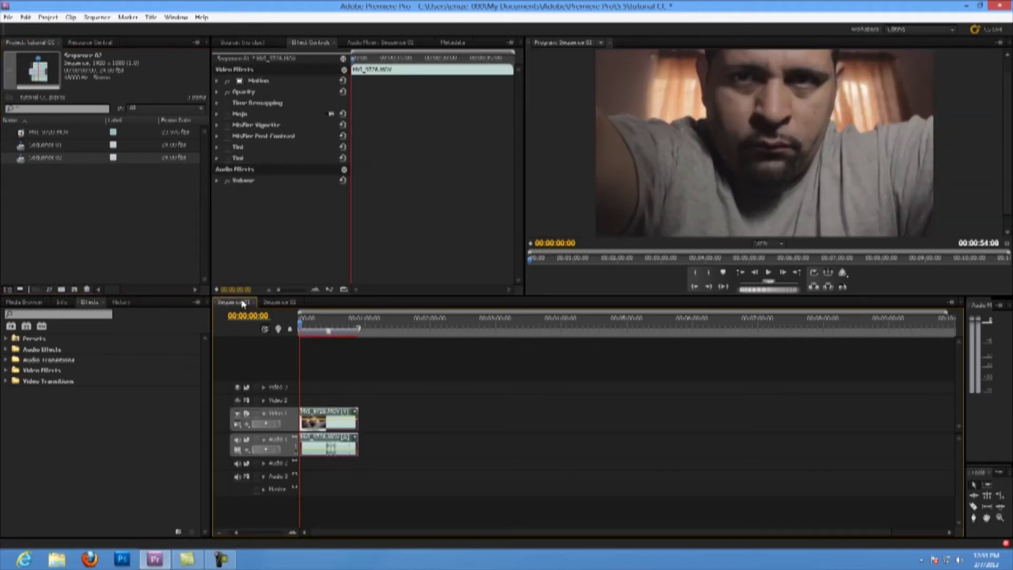
{"action": "left_click", "coordinate": [287, 305]}
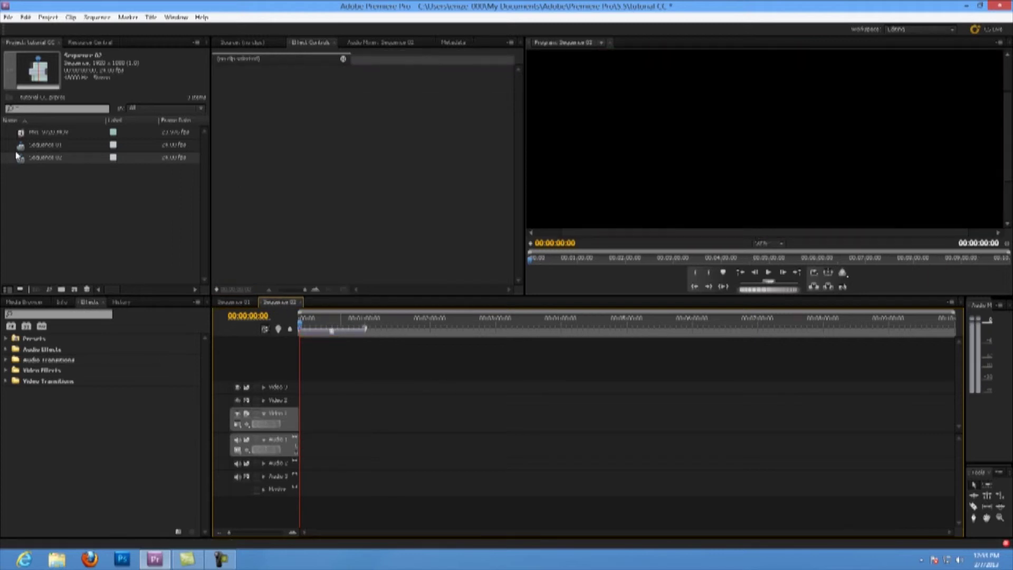
{"action": "left_click_drag", "start_coordinate": [20, 136], "coordinate": [309, 414]}
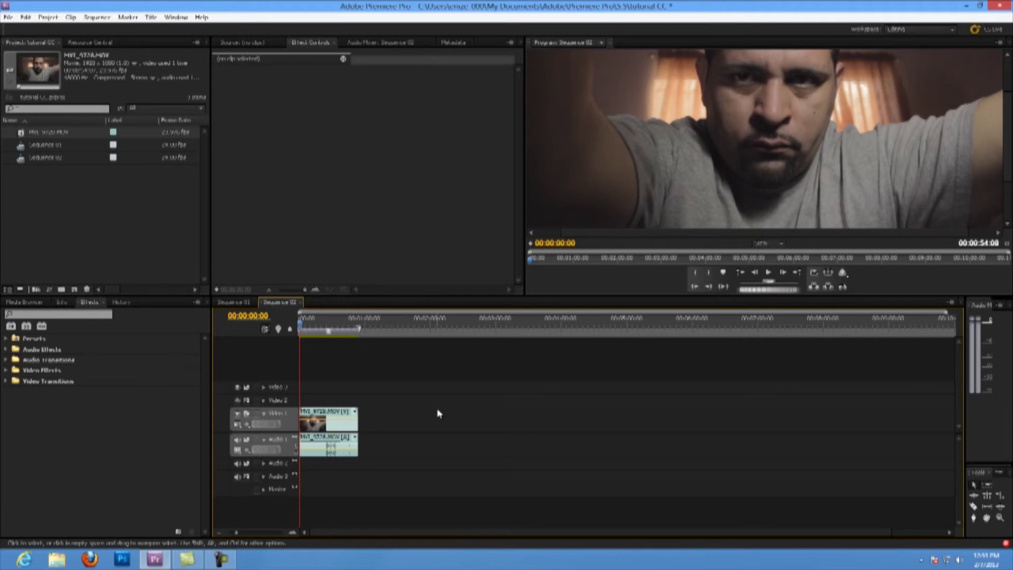
{"action": "left_click", "coordinate": [352, 425]}
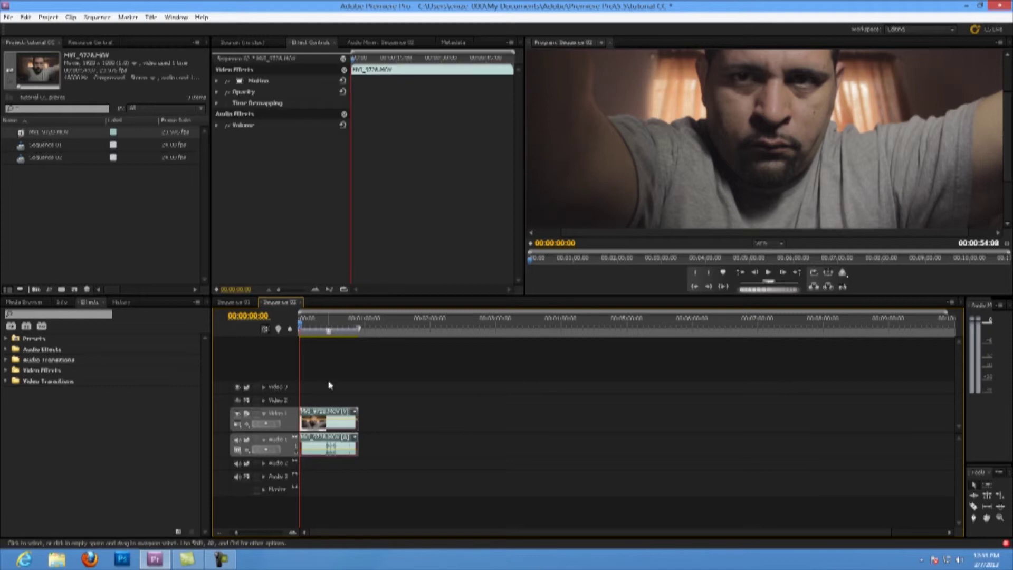
{"action": "key", "text": "Delete"}
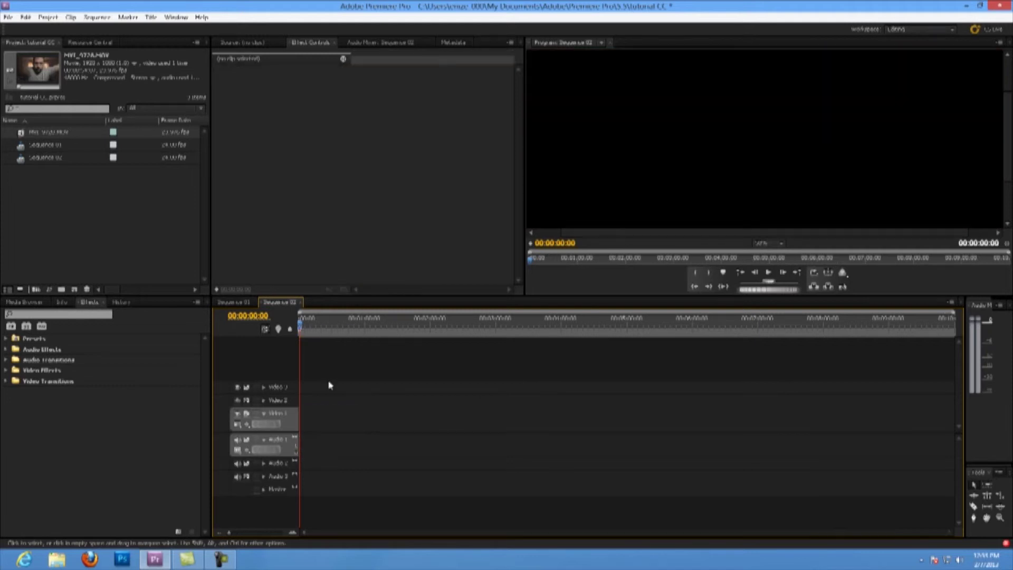
Load the webcam clip in Source, set its out point at 00:00:13:19, and overwrite it at the sequence start.
{"action": "double_click", "coordinate": [24, 132]}
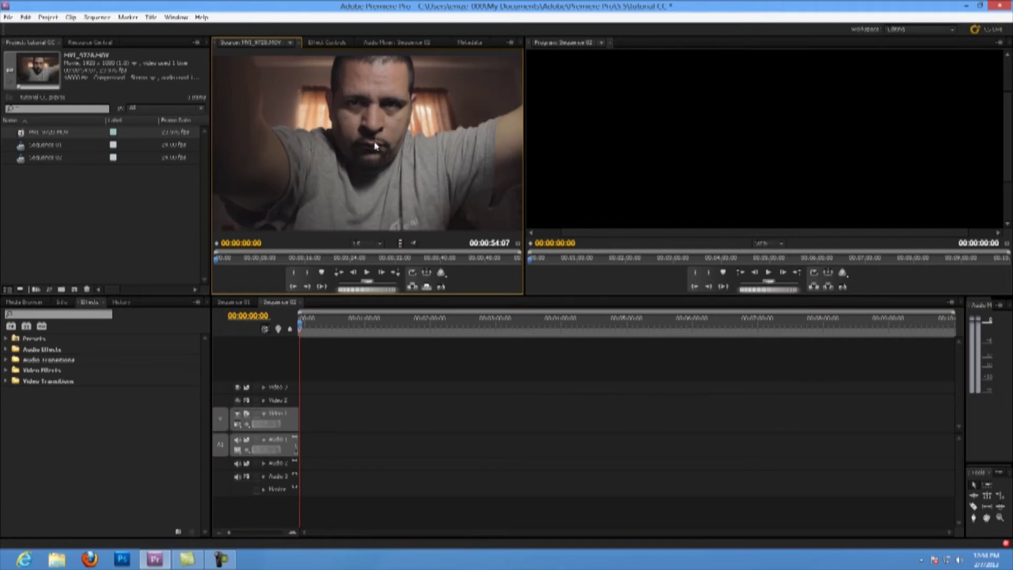
{"action": "left_click", "coordinate": [292, 257]}
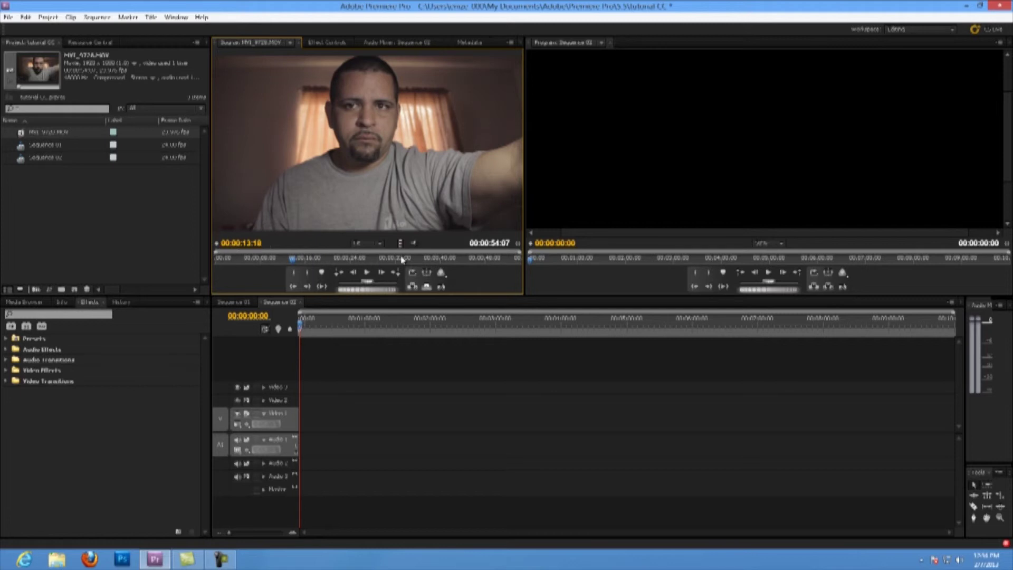
{"action": "left_click", "coordinate": [308, 272]}
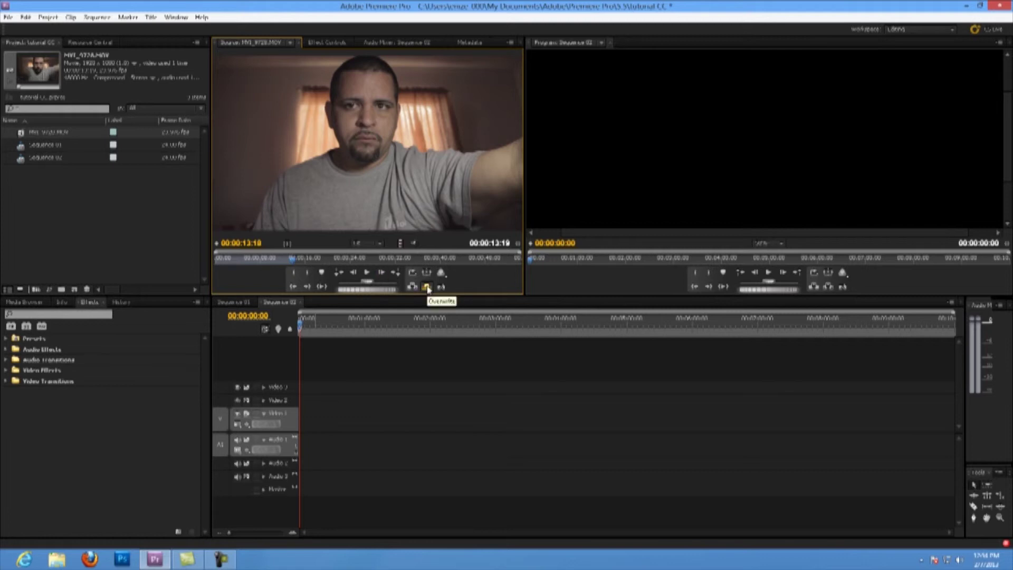
{"action": "left_click", "coordinate": [427, 288]}
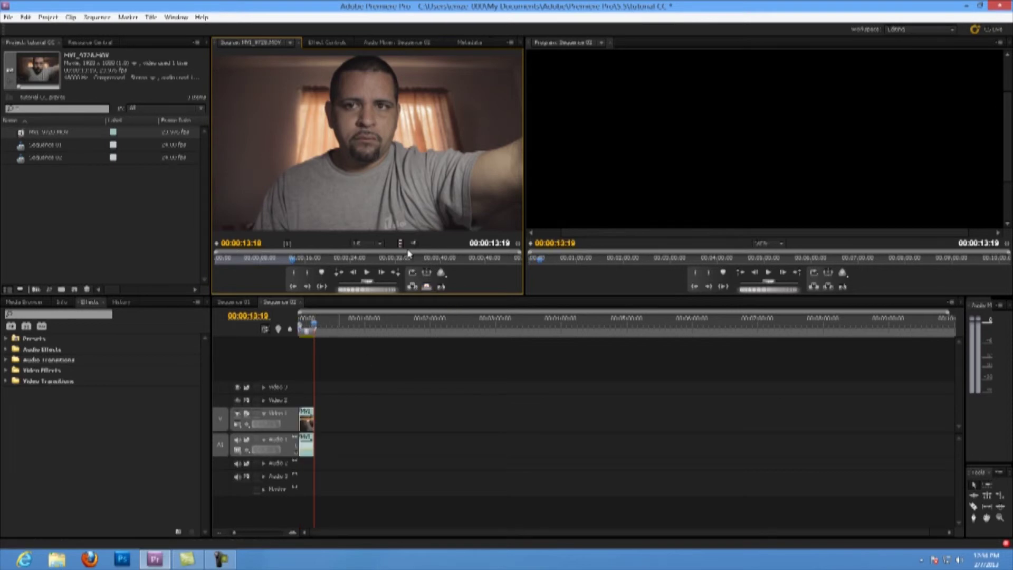
Try video-only and audio-only drags of the clip, then delete both extra copies.
{"action": "left_click_drag", "start_coordinate": [402, 243], "coordinate": [338, 424]}
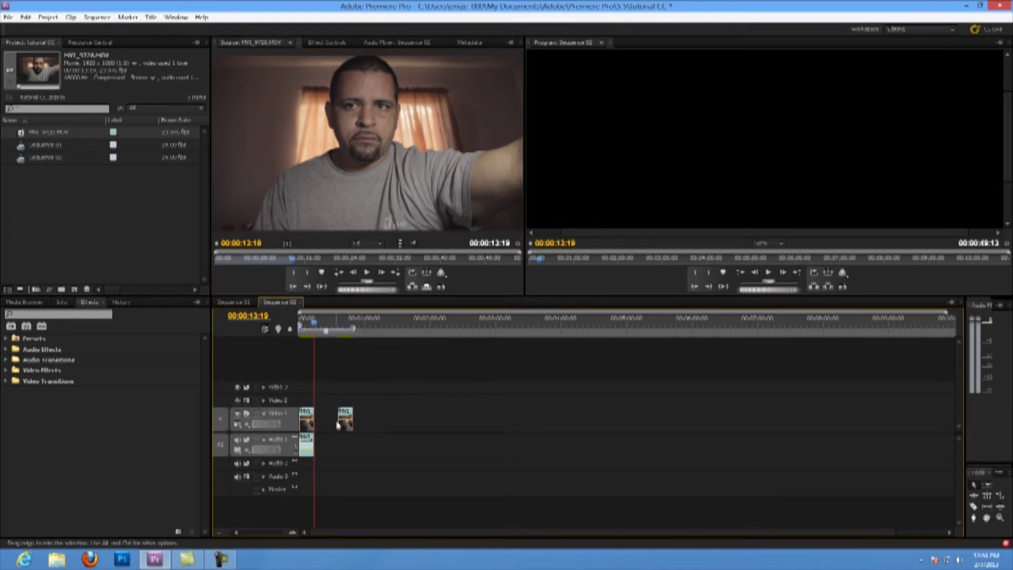
{"action": "left_click", "coordinate": [307, 445]}
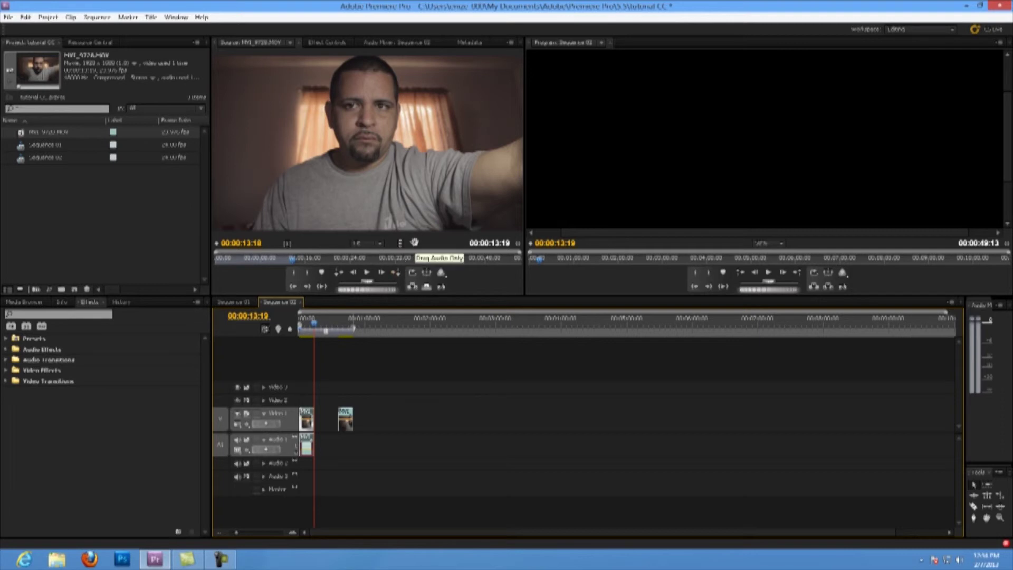
{"action": "left_click_drag", "start_coordinate": [414, 242], "coordinate": [393, 445]}
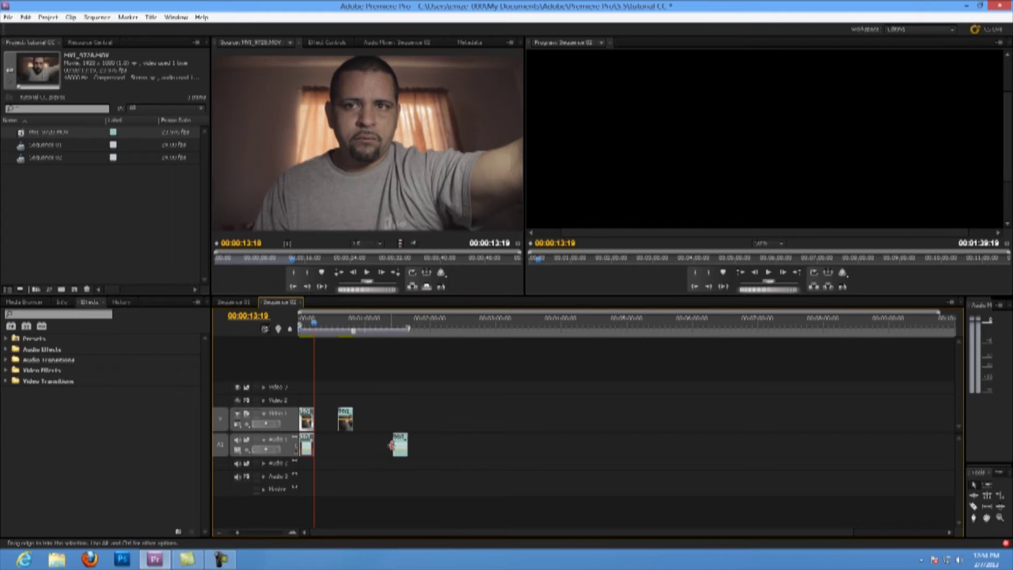
{"action": "left_click", "coordinate": [401, 445]}
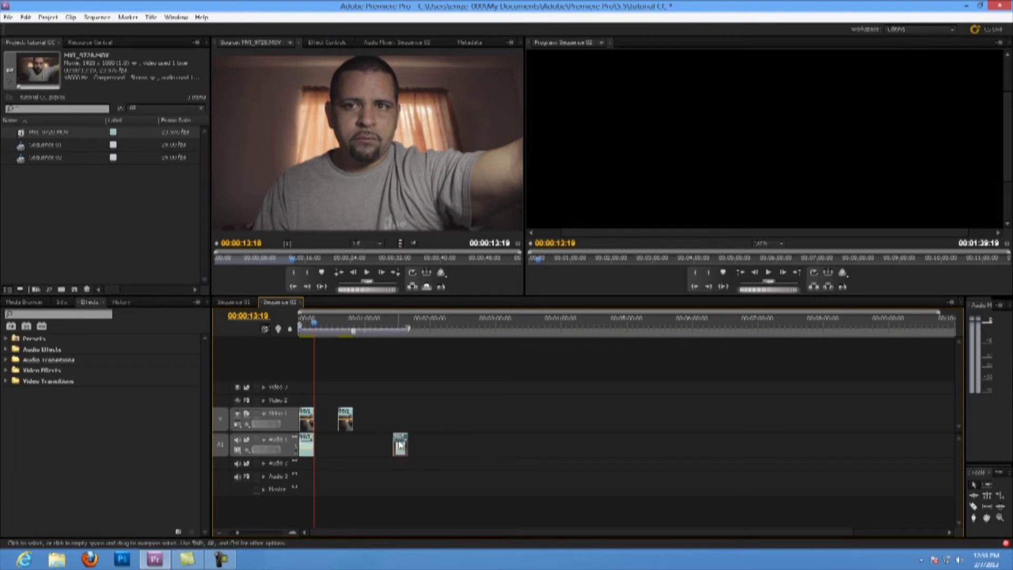
{"action": "key", "text": "Delete"}
{"action": "left_click", "coordinate": [344, 422]}
{"action": "key", "text": "Delete"}
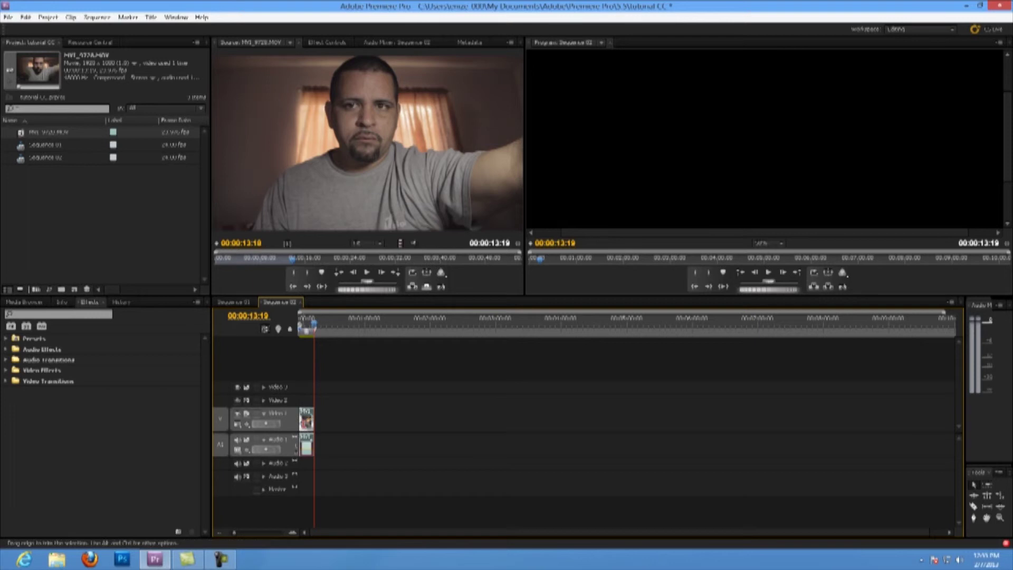
Drag Mojo from Video Effects > Magic Bullet Mojo onto the Video 1 clip.
{"action": "left_click", "coordinate": [7, 370]}
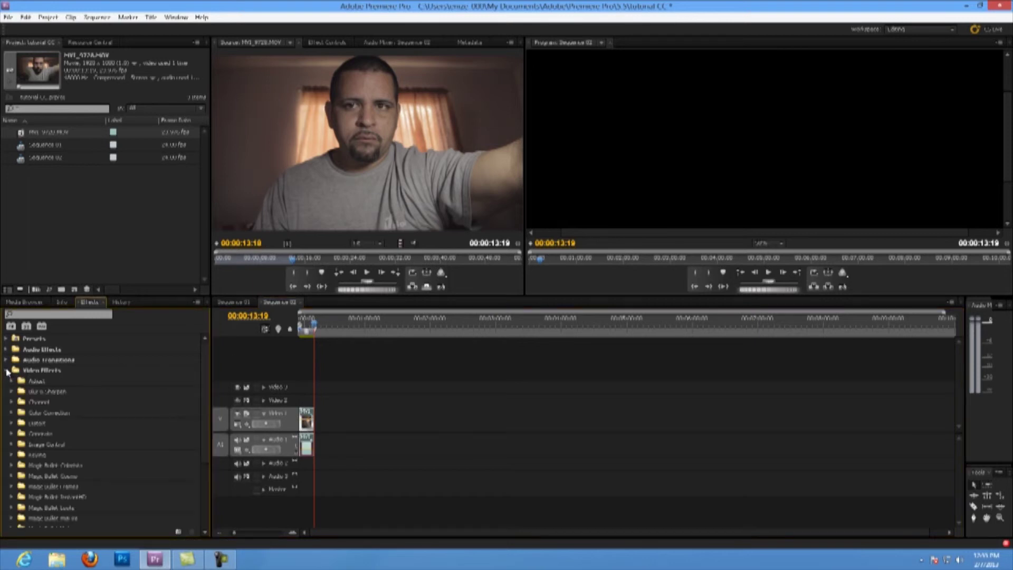
{"action": "scroll", "coordinate": [55, 442], "scroll_direction": "down", "scroll_amount": 8}
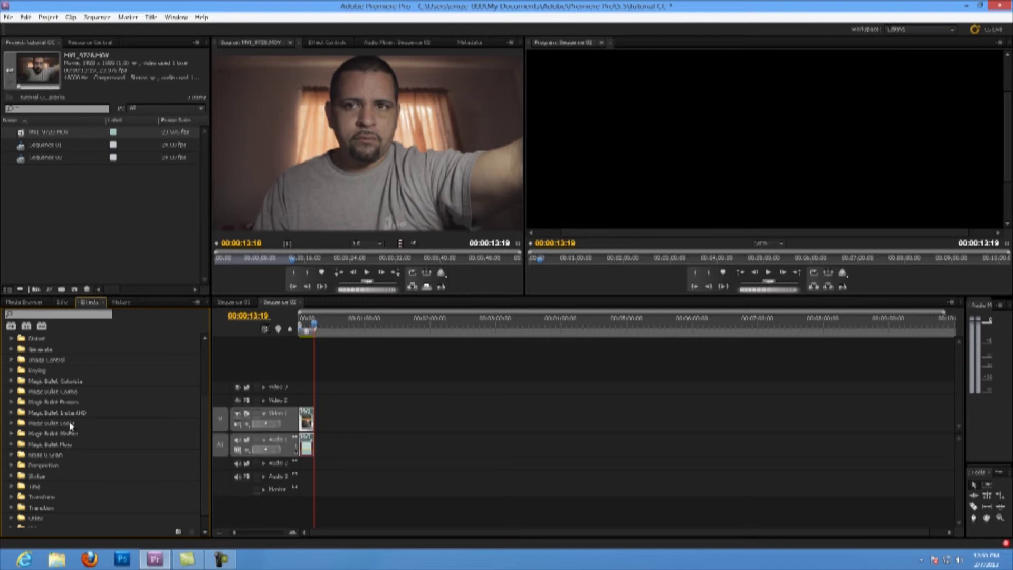
{"action": "left_click", "coordinate": [38, 447]}
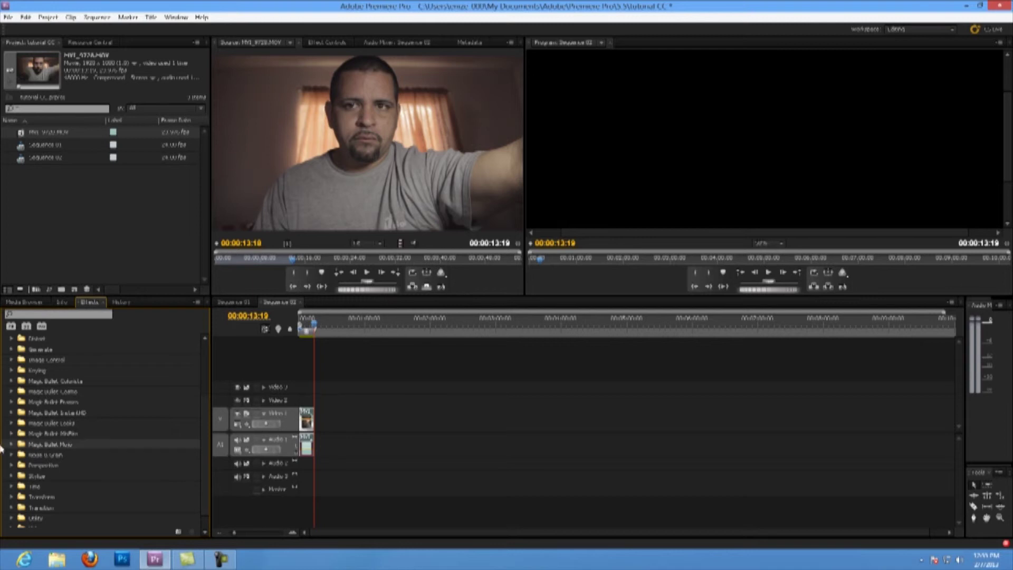
{"action": "left_click", "coordinate": [11, 445]}
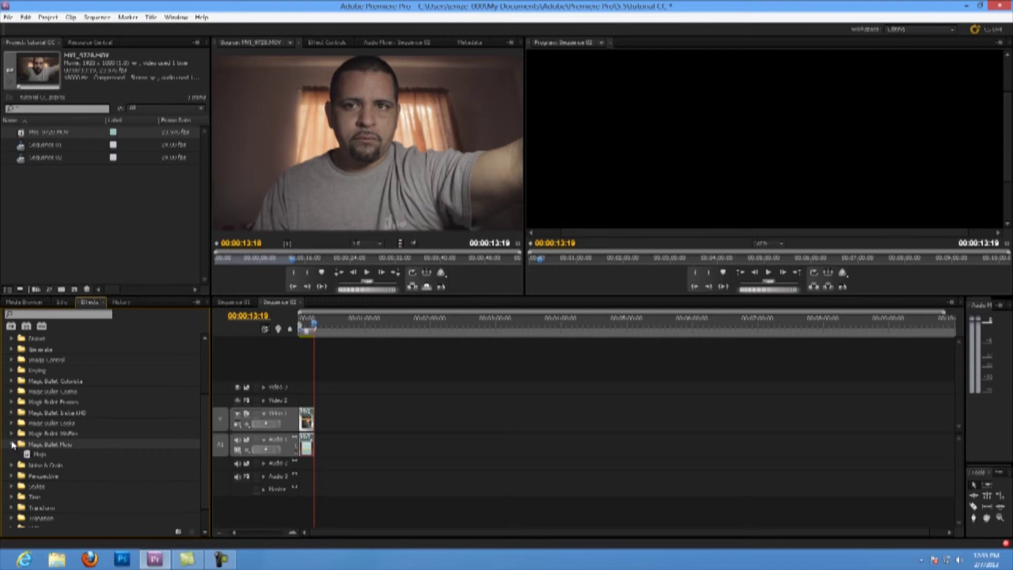
{"action": "left_click_drag", "start_coordinate": [37, 457], "coordinate": [308, 429]}
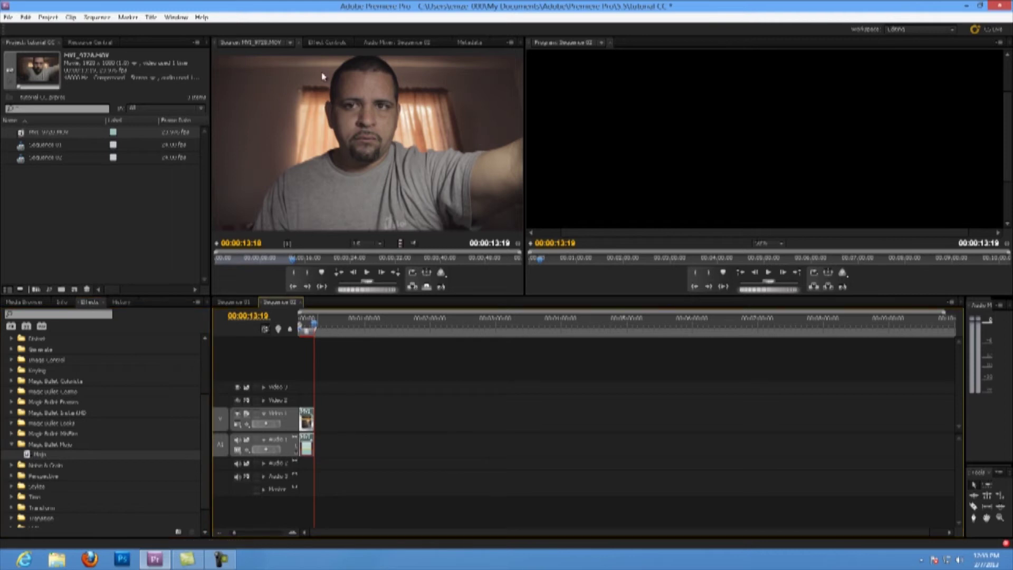
Park the playhead at 00:00:00:00, zoom the Program monitor to 25%, and return to Source.
{"action": "left_click", "coordinate": [336, 42]}
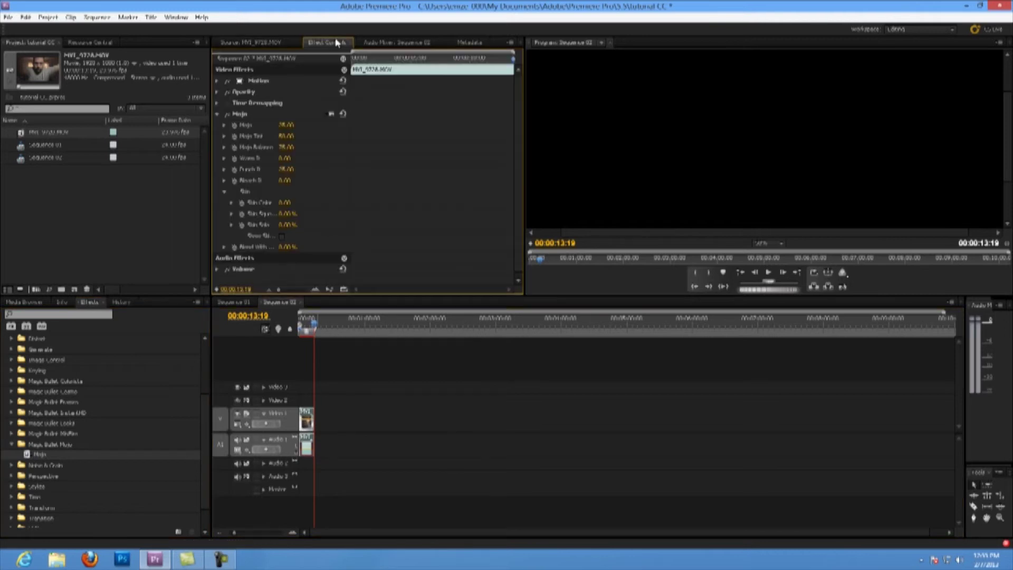
{"action": "left_click", "coordinate": [306, 323]}
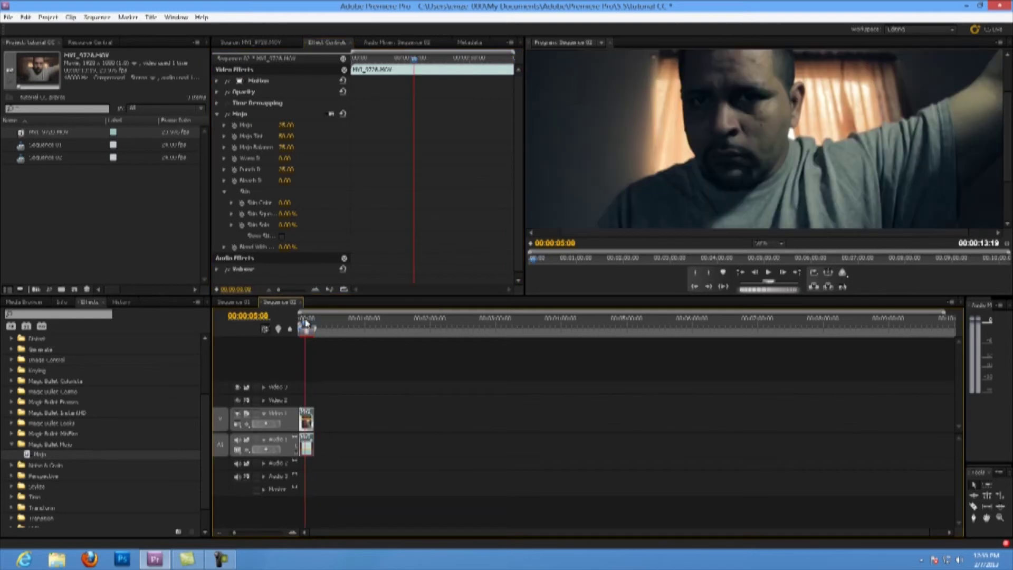
{"action": "left_click", "coordinate": [302, 325]}
{"action": "left_click", "coordinate": [299, 324]}
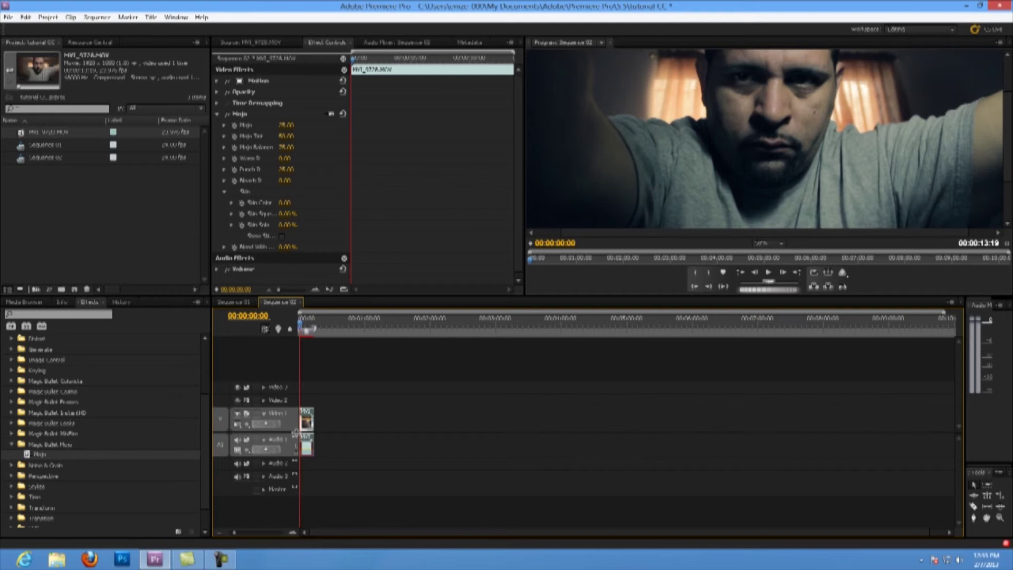
{"action": "left_click", "coordinate": [782, 244]}
{"action": "left_click", "coordinate": [775, 282]}
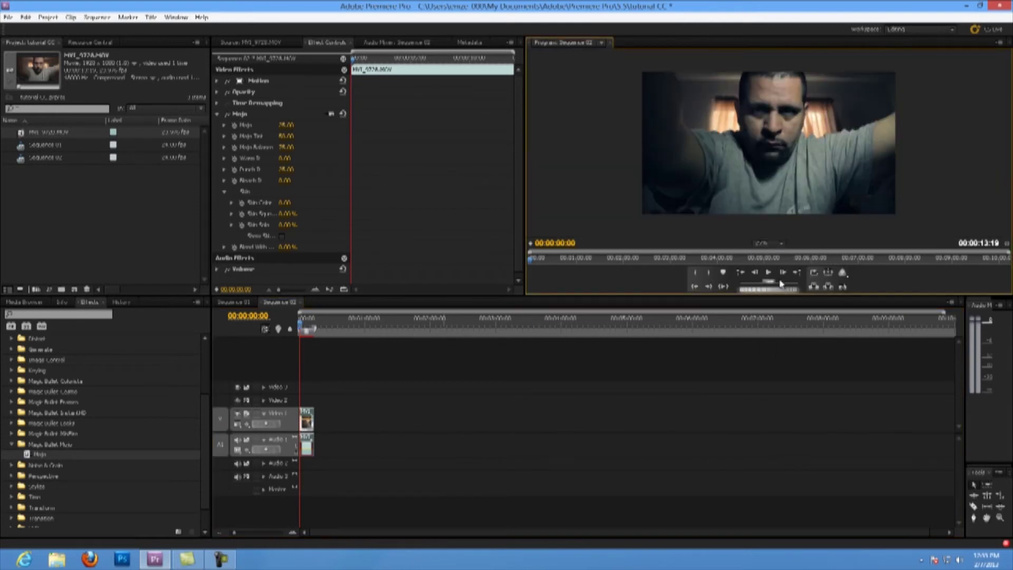
{"action": "double_click", "coordinate": [798, 185]}
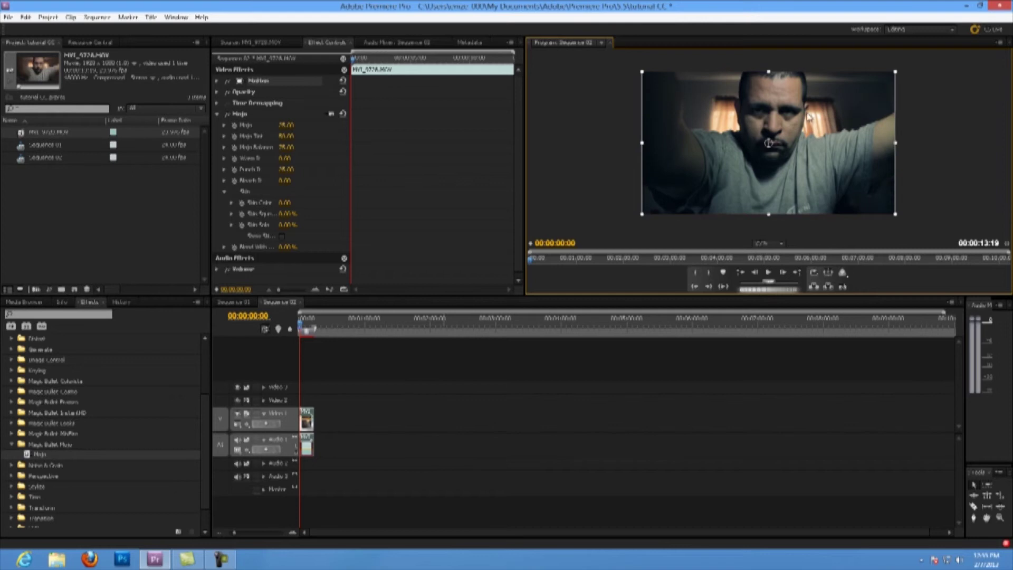
{"action": "left_click", "coordinate": [272, 43]}
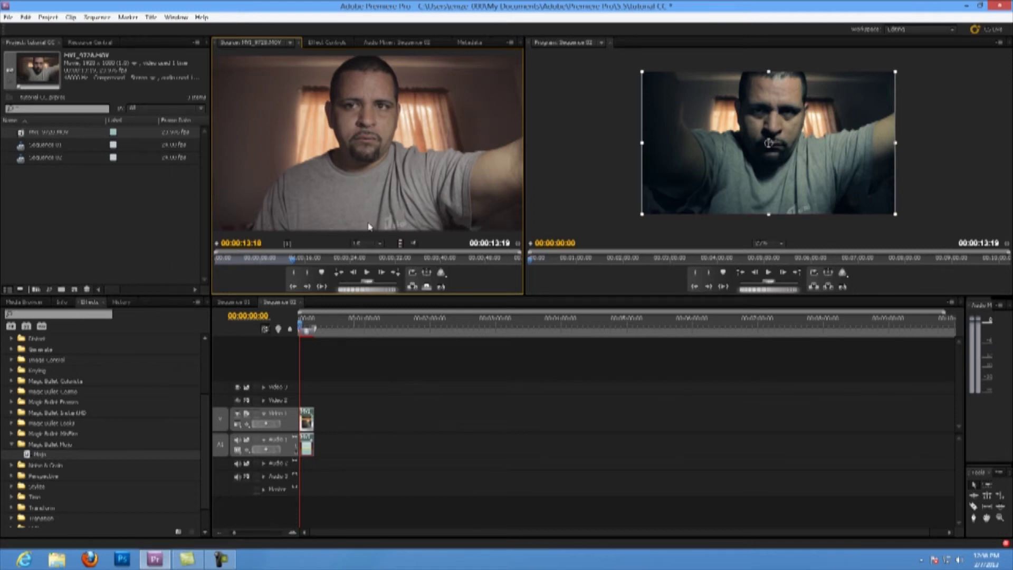
Zero Mojo's strength and Punch, then toggle Mojo off and on to compare.
{"action": "left_click", "coordinate": [323, 44]}
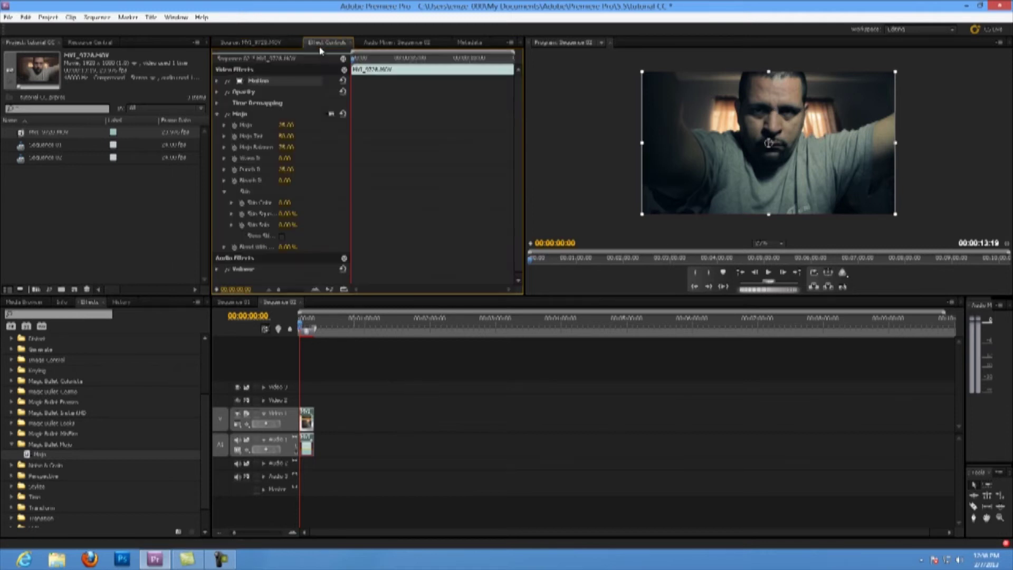
{"action": "left_click", "coordinate": [287, 125]}
{"action": "type", "text": "0"}
{"action": "key", "text": "Return"}
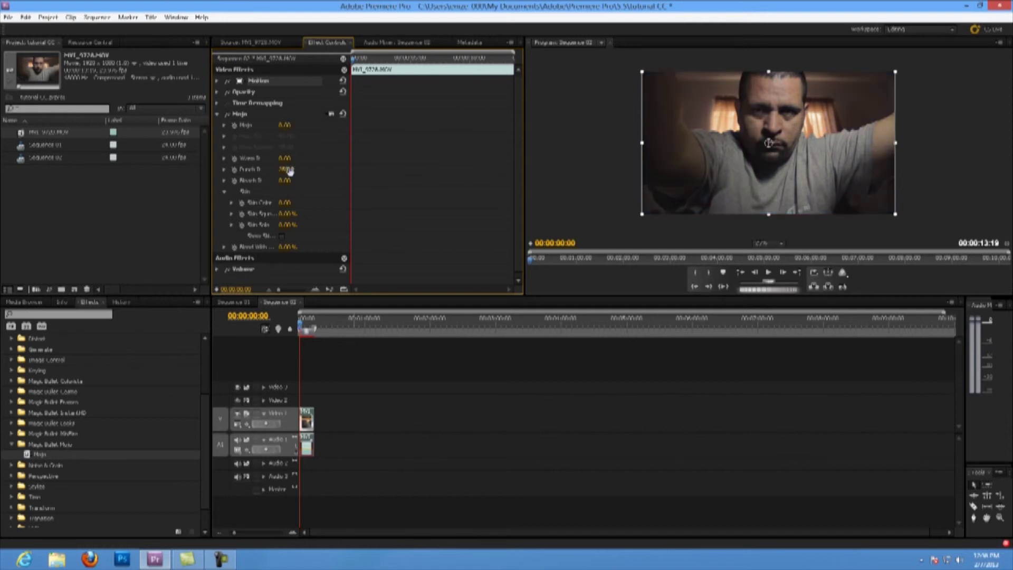
{"action": "left_click", "coordinate": [288, 169]}
{"action": "key", "text": "Return"}
{"action": "left_click", "coordinate": [284, 125]}
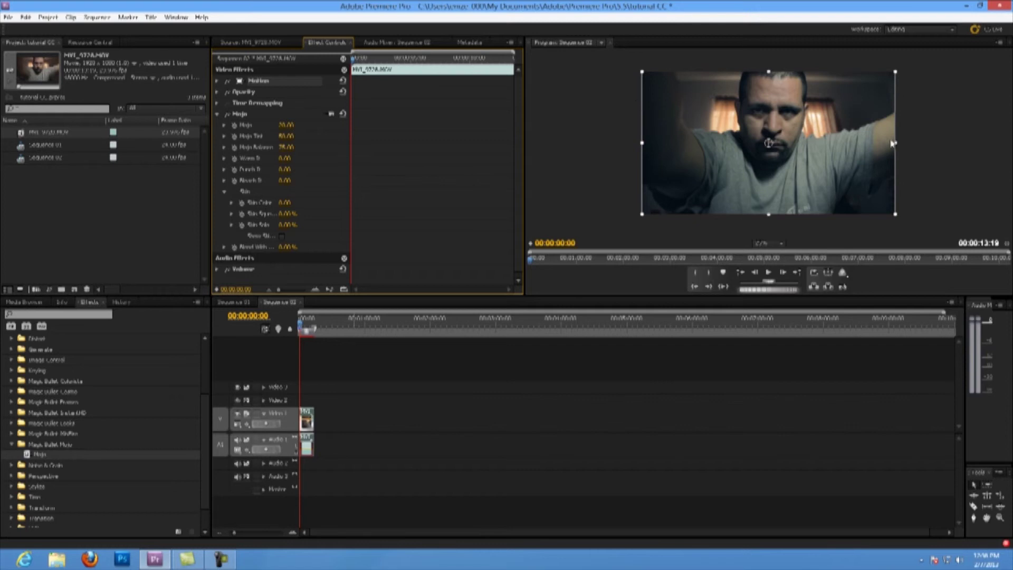
{"action": "left_click", "coordinate": [228, 114]}
{"action": "left_click", "coordinate": [228, 113]}
Set Mojo's Punch to 40 and Warm to 10.
{"action": "left_click", "coordinate": [284, 170]}
{"action": "type", "text": "40"}
{"action": "key", "text": "Return"}
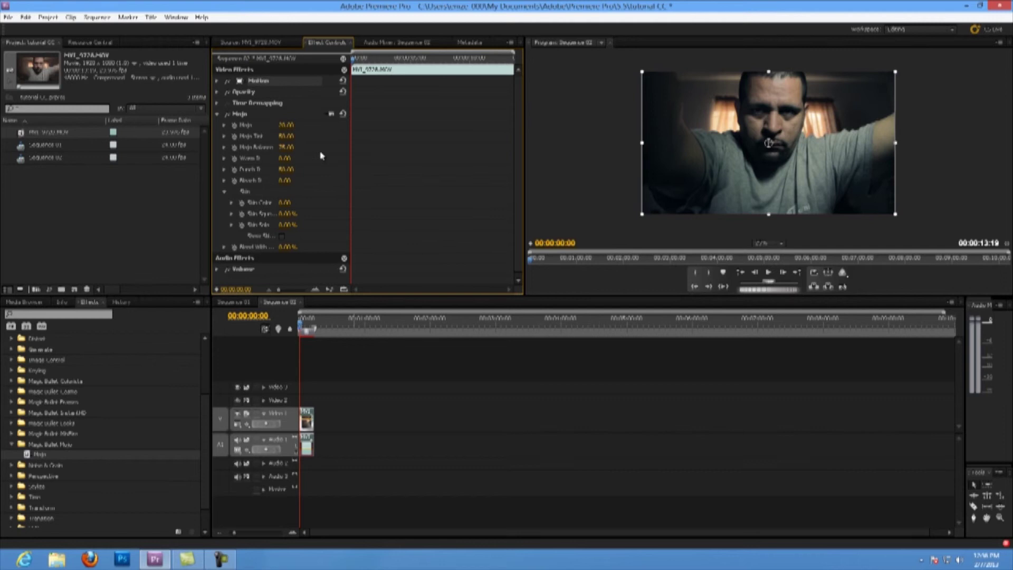
{"action": "left_click", "coordinate": [287, 159]}
{"action": "key", "text": "Return"}
{"action": "left_click", "coordinate": [781, 243]}
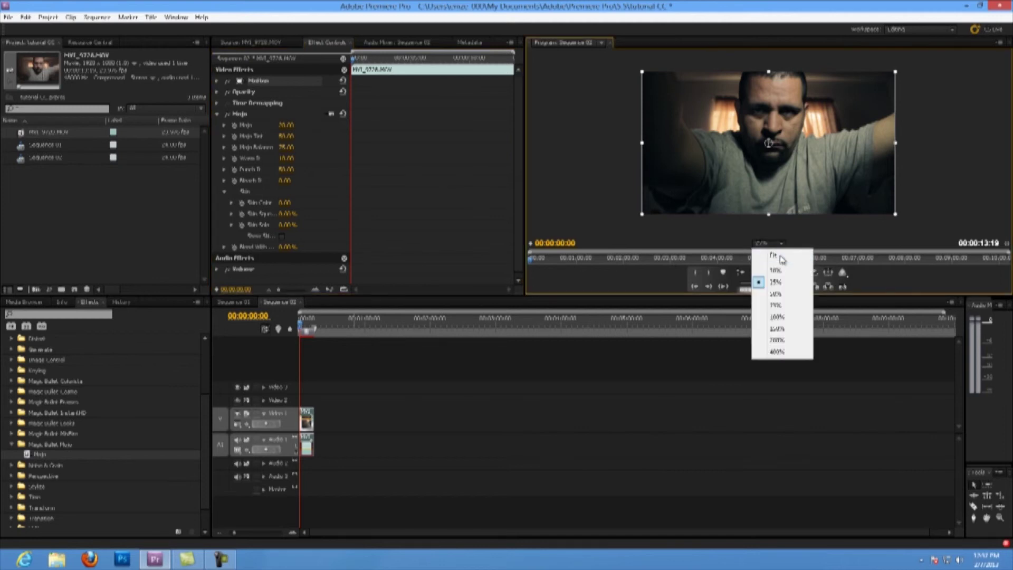
Fit the Program preview to its panel and commit a new Mojo Tint value.
{"action": "left_click", "coordinate": [781, 256]}
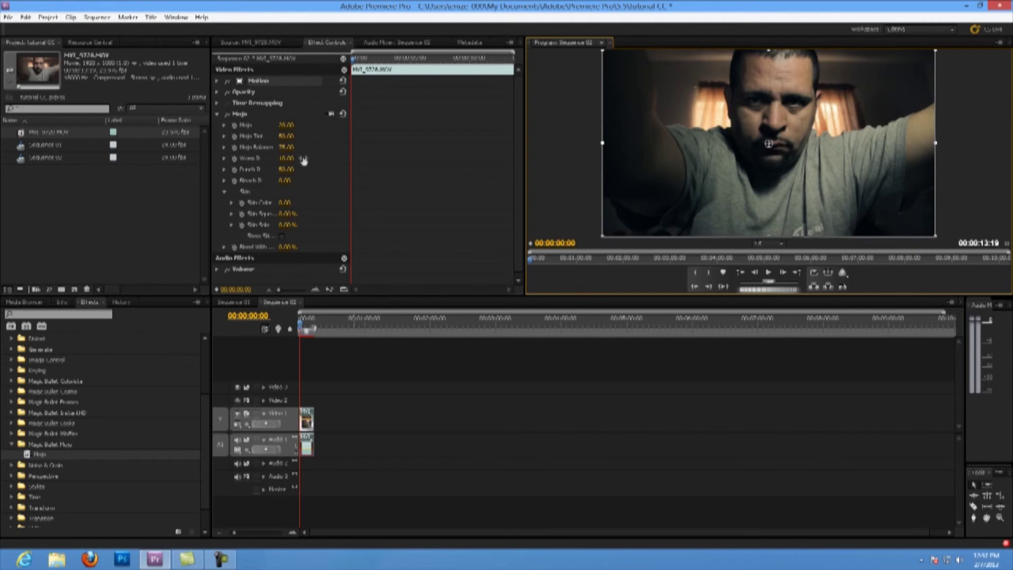
{"action": "left_click", "coordinate": [287, 136]}
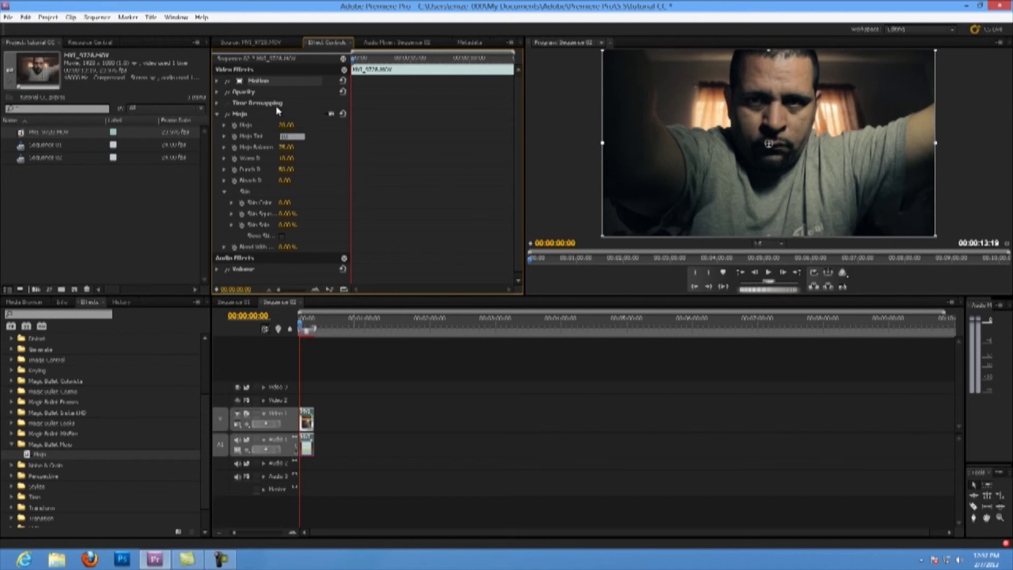
{"action": "key", "text": "Return"}
{"action": "left_click", "coordinate": [291, 147]}
Collapse Mojo and toggle it off and back on, leaving it enabled.
{"action": "left_click", "coordinate": [218, 114]}
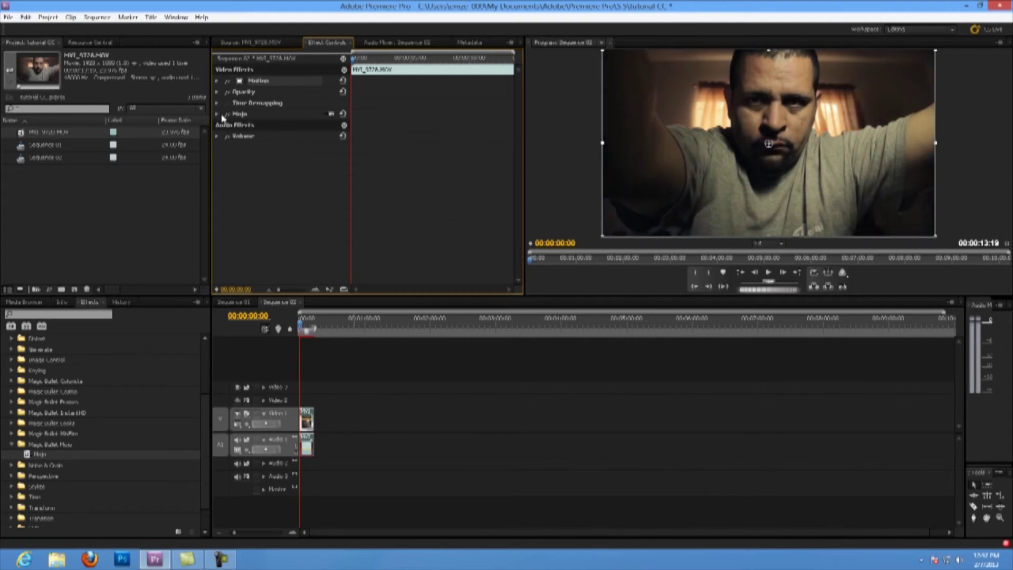
{"action": "left_click", "coordinate": [227, 114]}
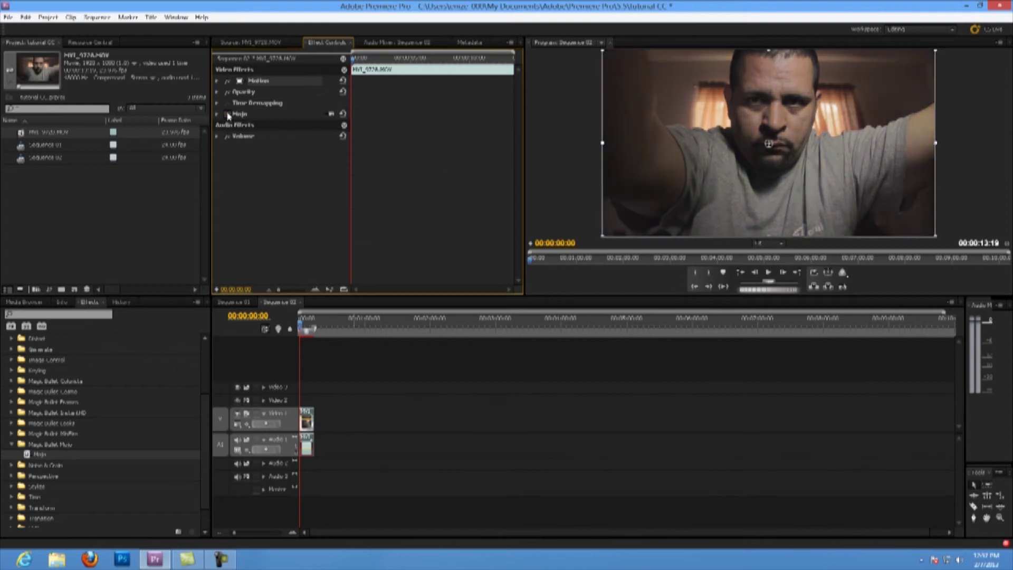
{"action": "left_click", "coordinate": [228, 114]}
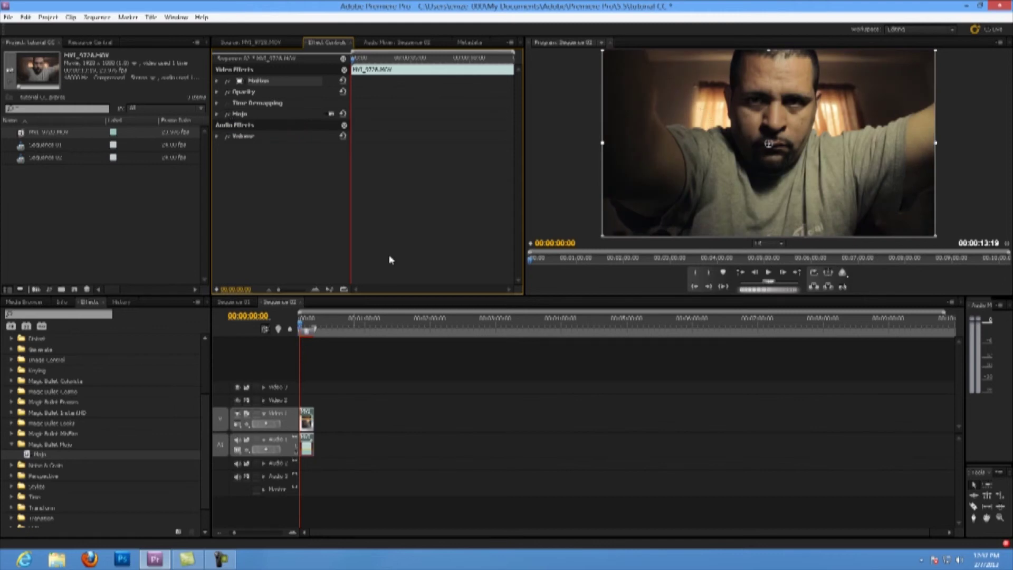
Drag MisFire Post Contrast from the Magic Bullet MisFire folder onto the Video 1 clip.
{"action": "left_click", "coordinate": [13, 445]}
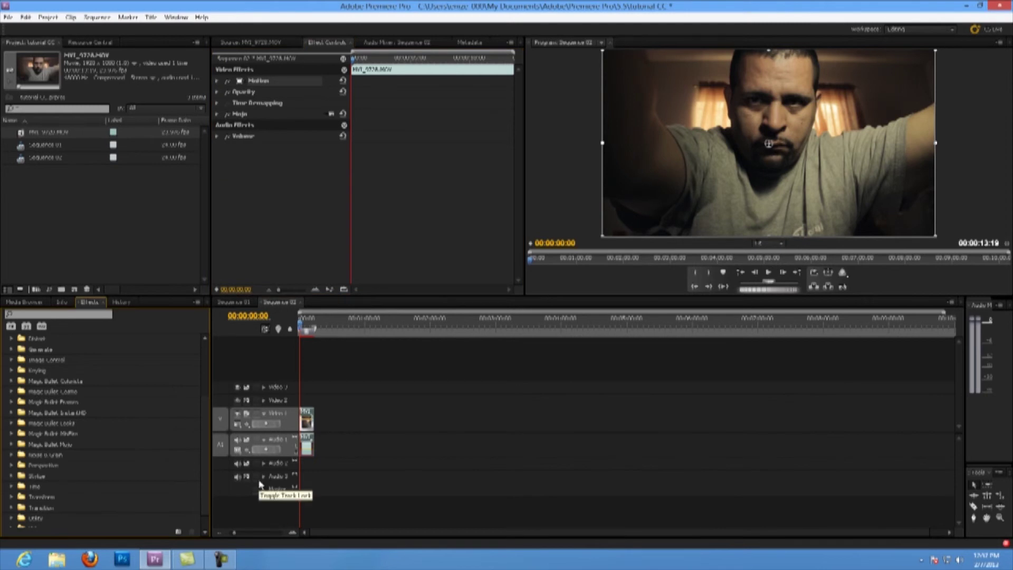
{"action": "scroll", "coordinate": [130, 410], "scroll_direction": "up", "scroll_amount": 1}
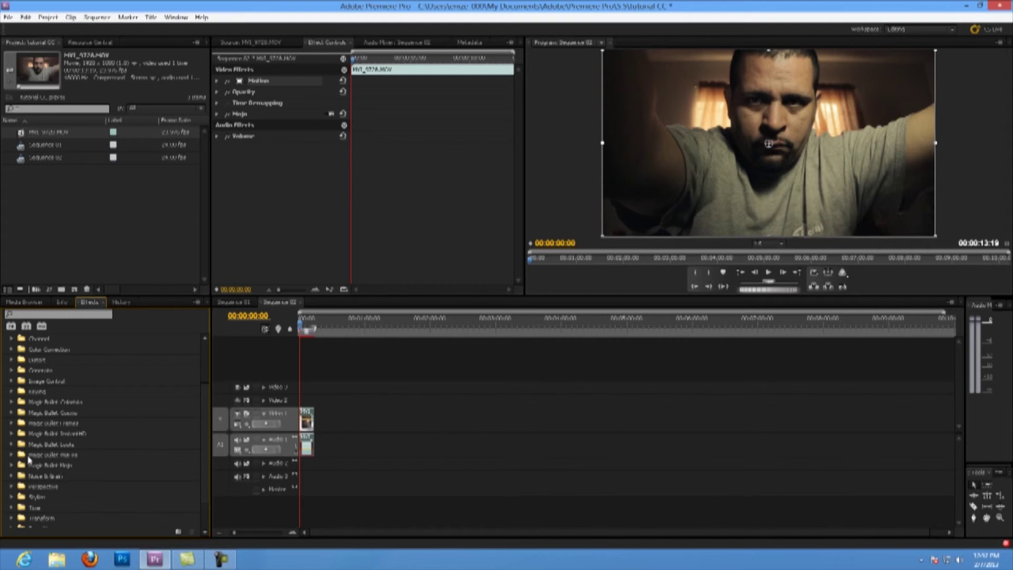
{"action": "left_click", "coordinate": [11, 454]}
{"action": "scroll", "coordinate": [16, 455], "scroll_direction": "down", "scroll_amount": 2}
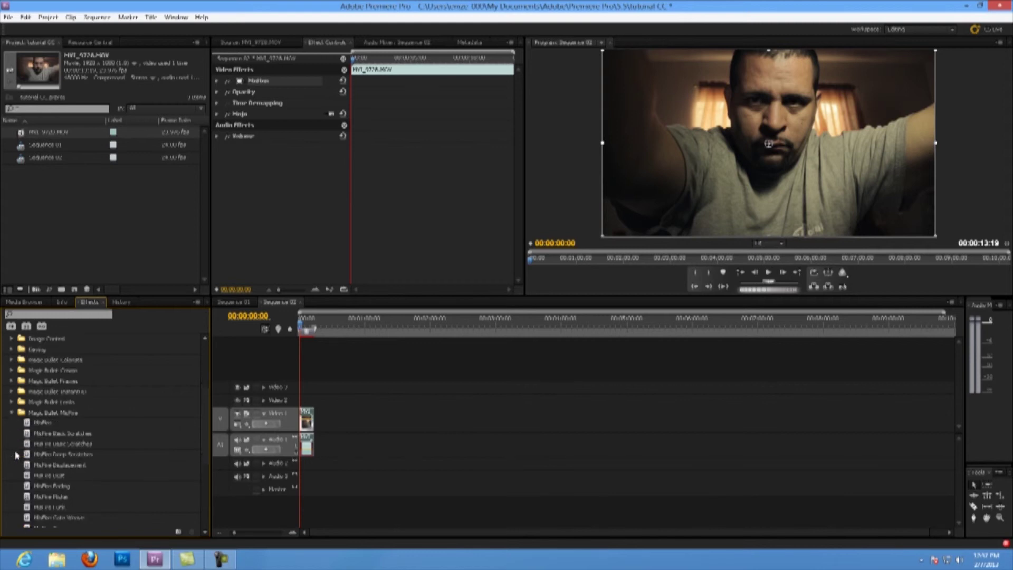
{"action": "scroll", "coordinate": [31, 443], "scroll_direction": "down", "scroll_amount": 3}
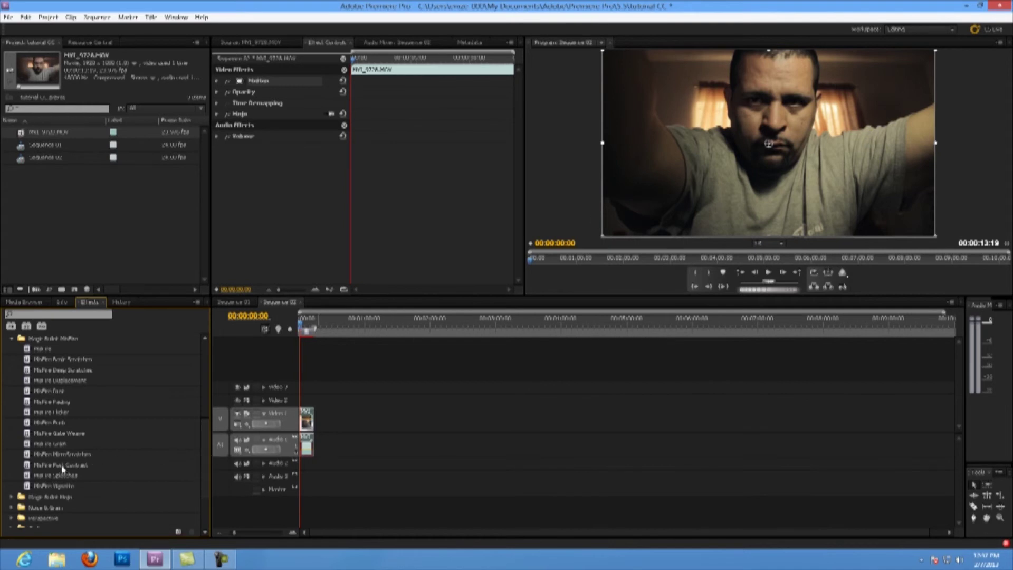
{"action": "left_click_drag", "start_coordinate": [62, 464], "coordinate": [310, 427]}
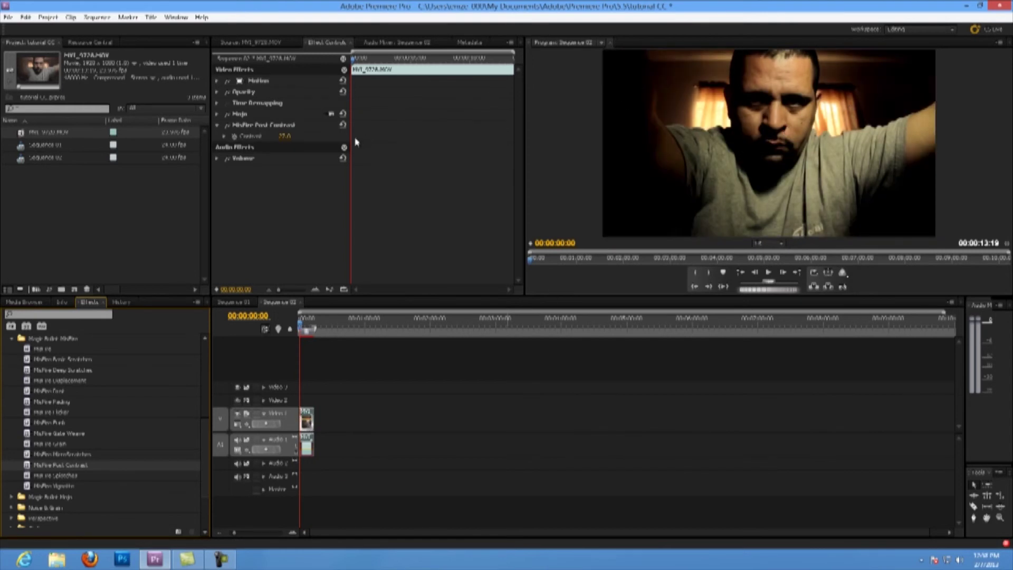
Set Contrast to 10, compare with fx toggled, then collapse the effect and folder.
{"action": "left_click", "coordinate": [285, 136]}
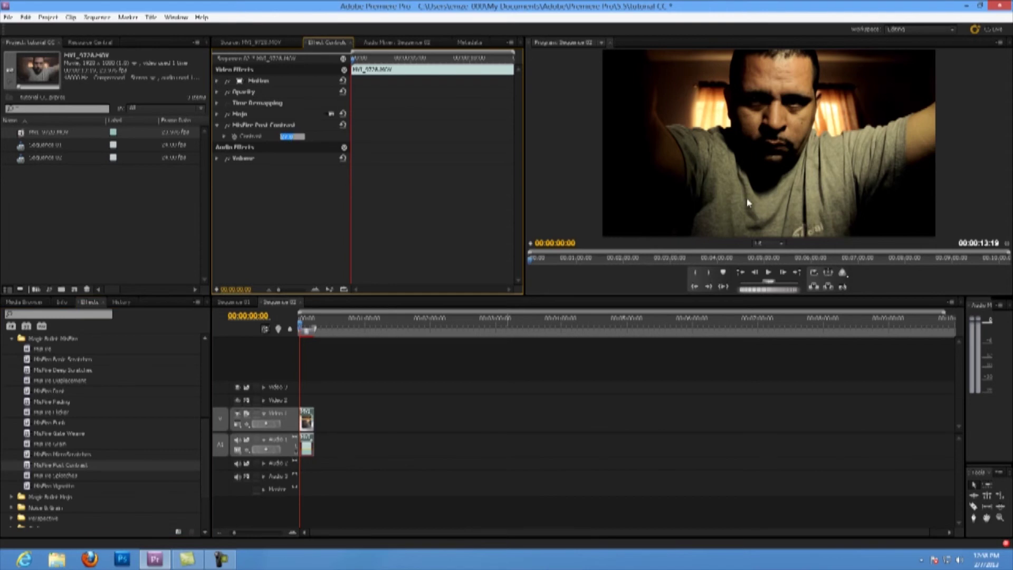
{"action": "type", "text": "10"}
{"action": "key", "text": "Return"}
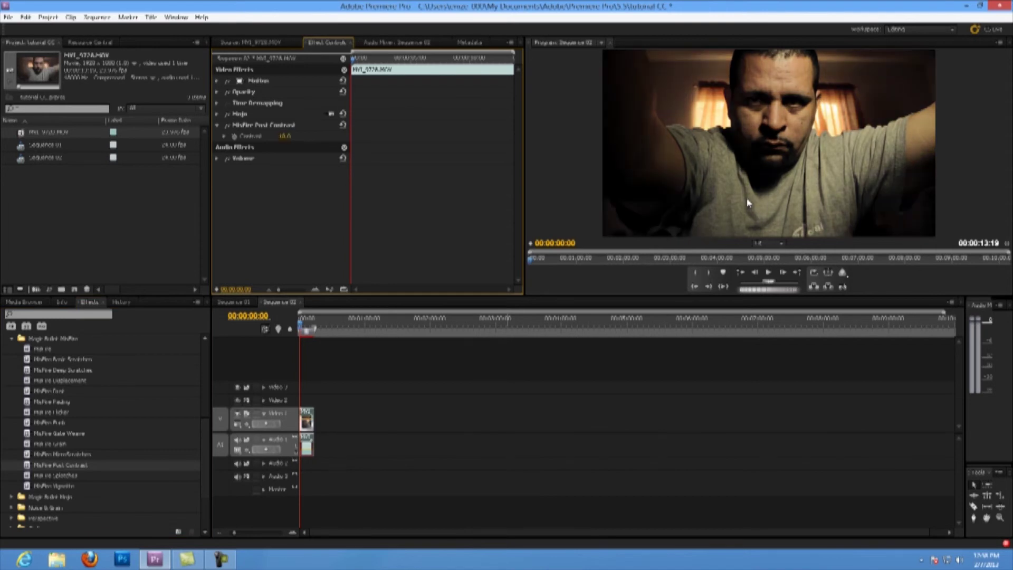
{"action": "left_click", "coordinate": [229, 125]}
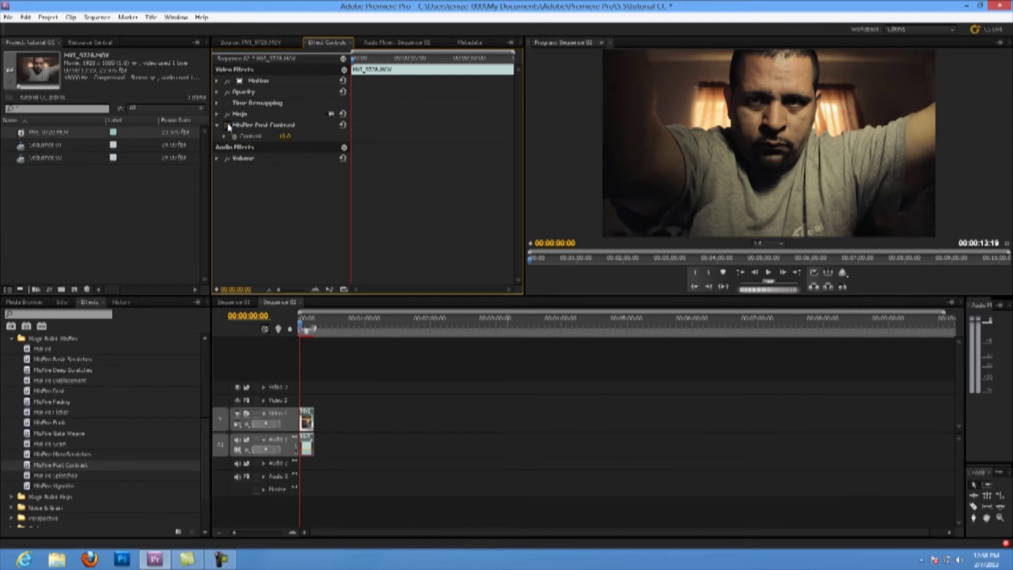
{"action": "left_click", "coordinate": [228, 126]}
{"action": "left_click", "coordinate": [228, 126]}
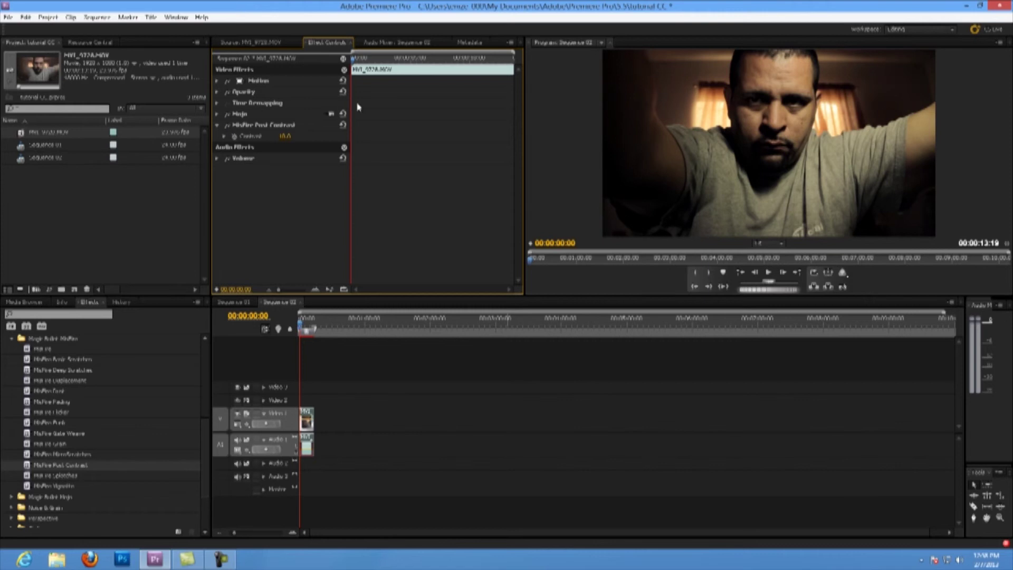
{"action": "left_click", "coordinate": [216, 125]}
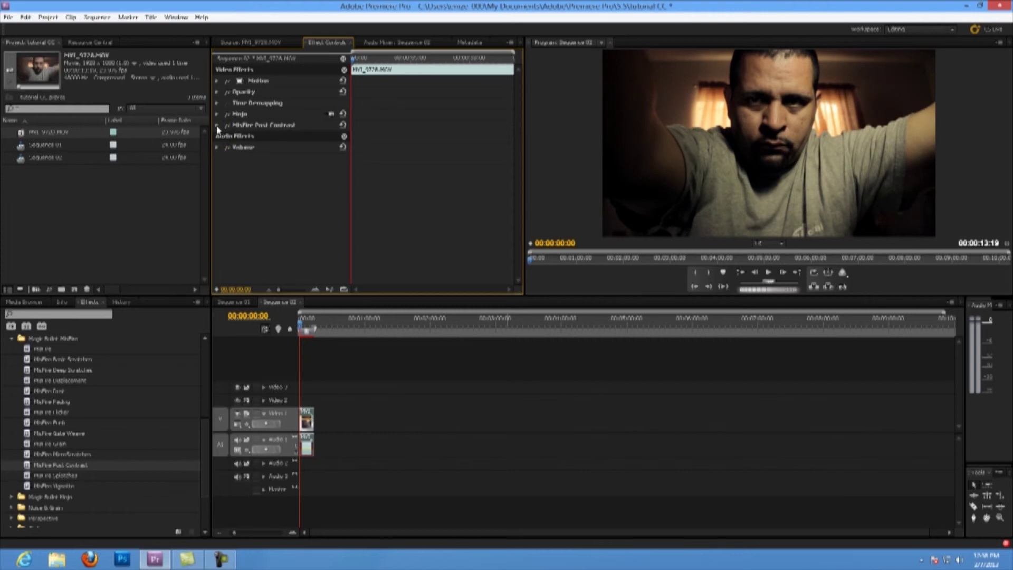
{"action": "left_click", "coordinate": [10, 341]}
Search 'tint', drop Tint onto the Video 1 clip, and open the Map White To colour picker.
{"action": "scroll", "coordinate": [55, 410], "scroll_direction": "down", "scroll_amount": 2}
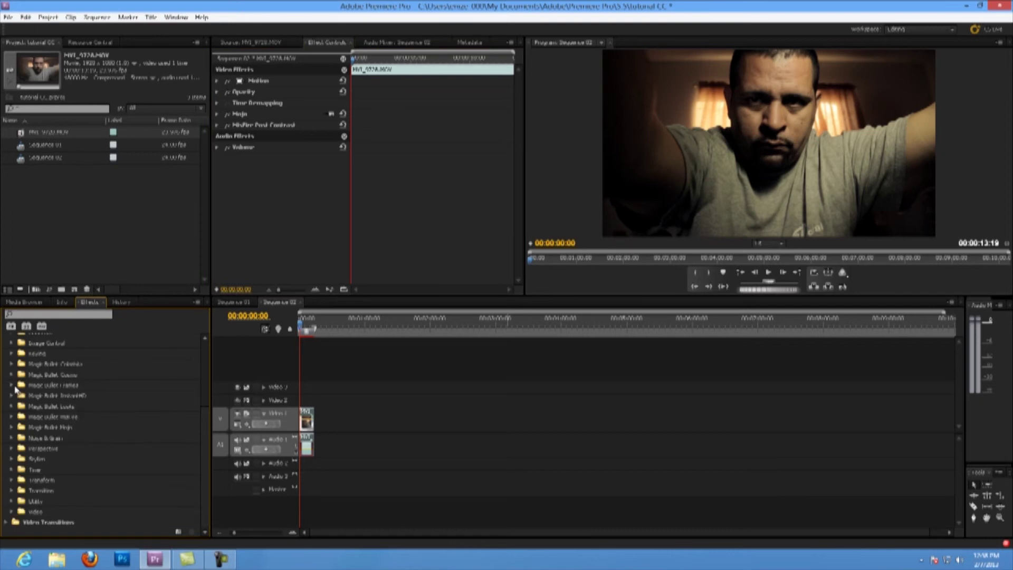
{"action": "left_click", "coordinate": [74, 314]}
{"action": "type", "text": "tint"}
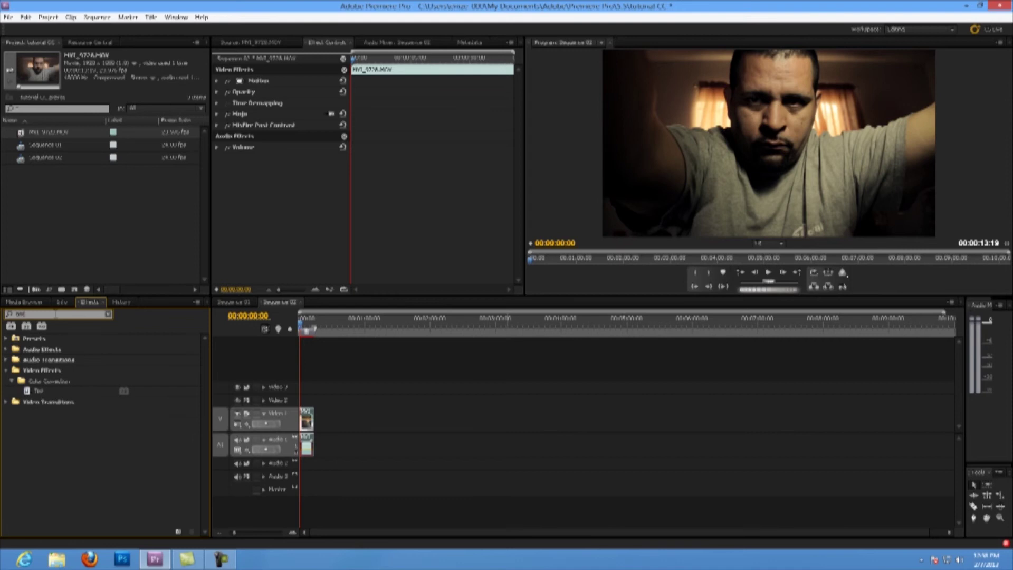
{"action": "left_click_drag", "start_coordinate": [27, 391], "coordinate": [306, 422]}
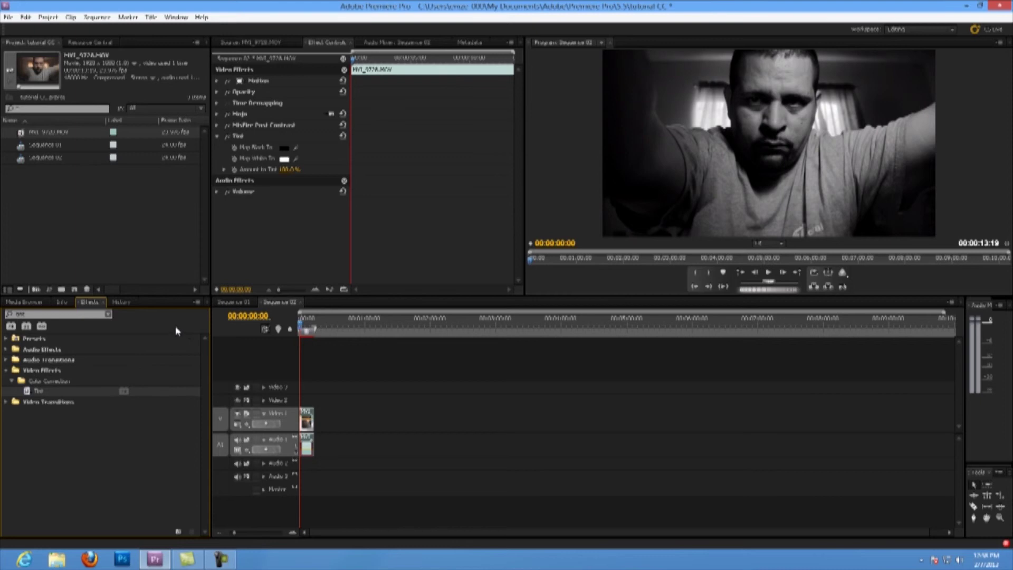
{"action": "left_click", "coordinate": [279, 249]}
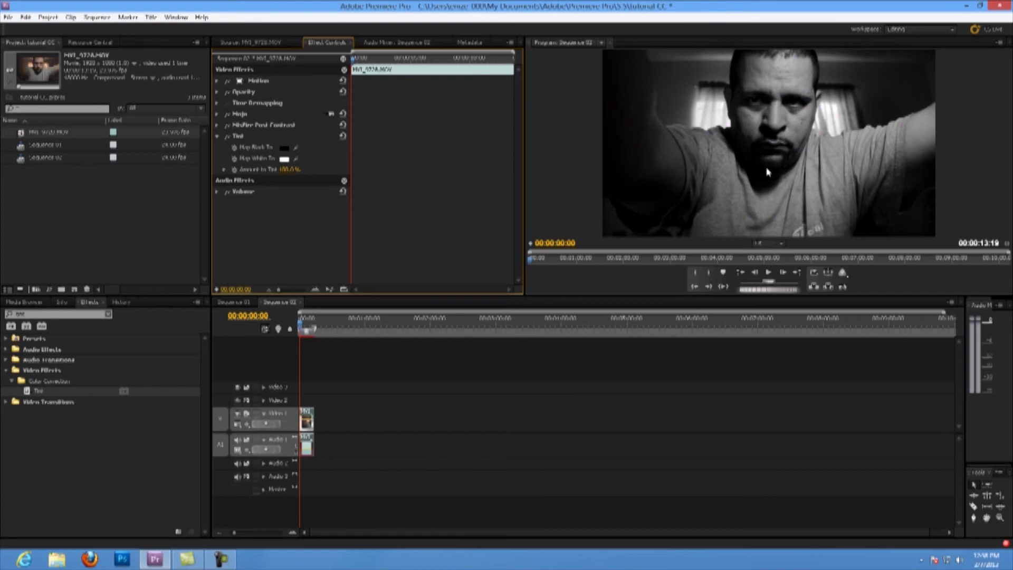
{"action": "left_click", "coordinate": [284, 159]}
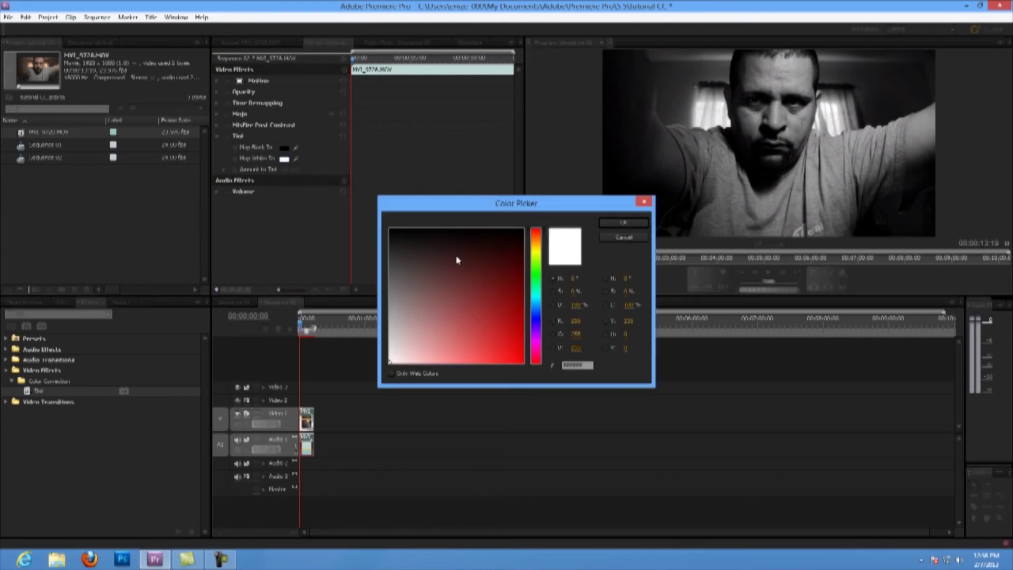
Pick a vivid green as the Tint's Map White To colour.
{"action": "left_click", "coordinate": [537, 286]}
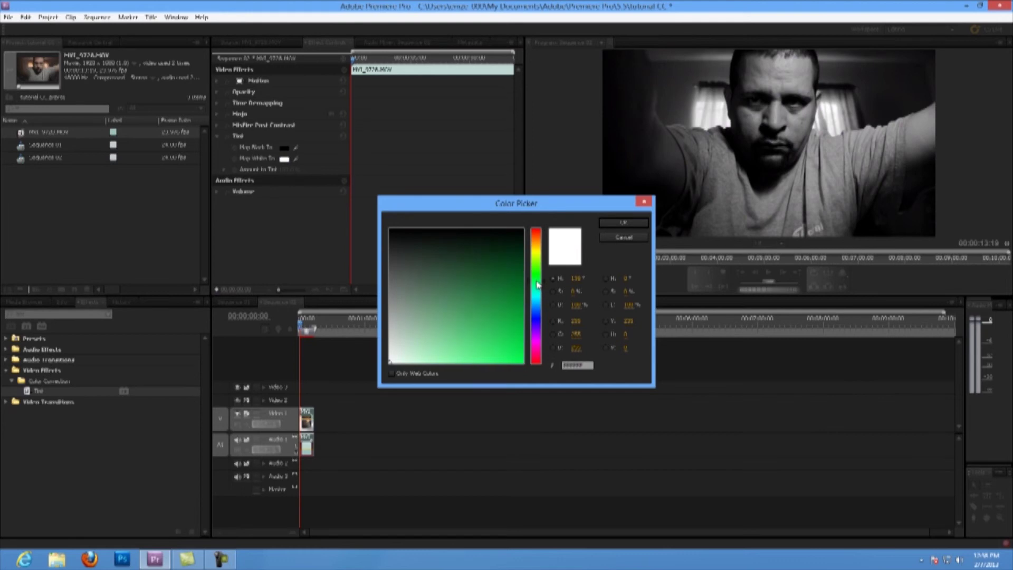
{"action": "left_click_drag", "start_coordinate": [518, 310], "coordinate": [524, 357]}
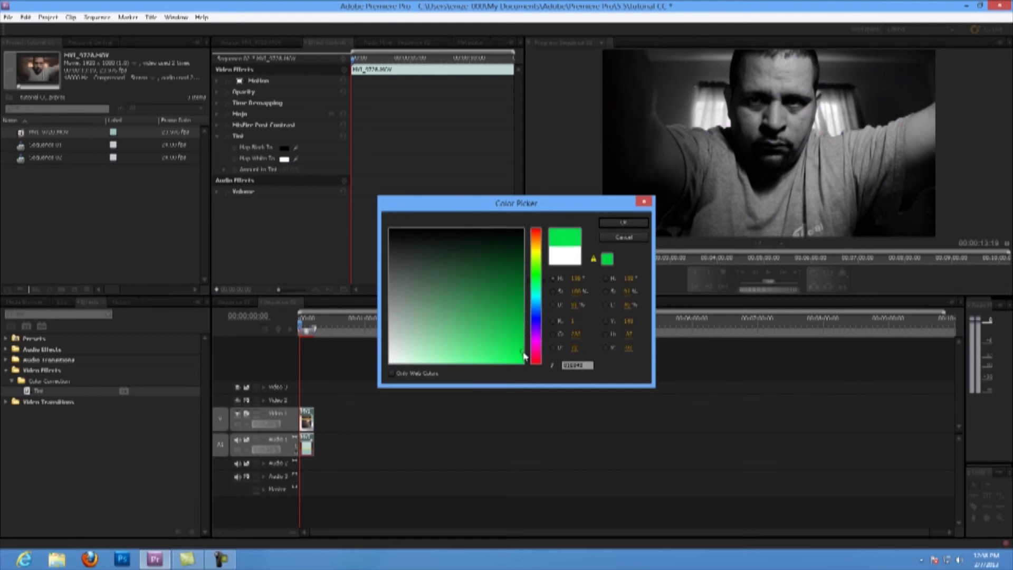
{"action": "left_click", "coordinate": [621, 222]}
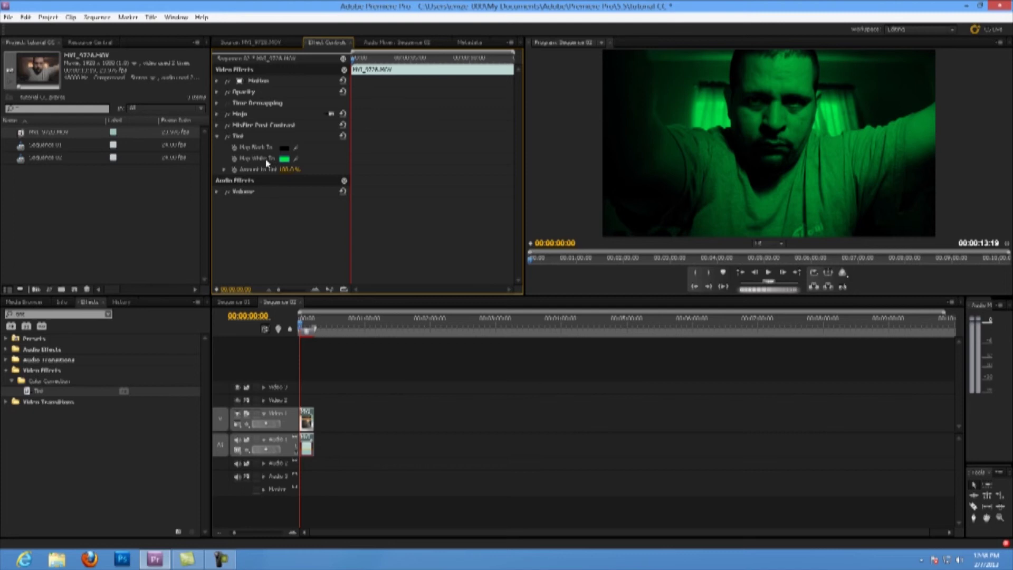
Set Amount to Tint to 15% and collapse the Tint settings.
{"action": "left_click", "coordinate": [287, 169]}
{"action": "type", "text": "15"}
{"action": "key", "text": "Return"}
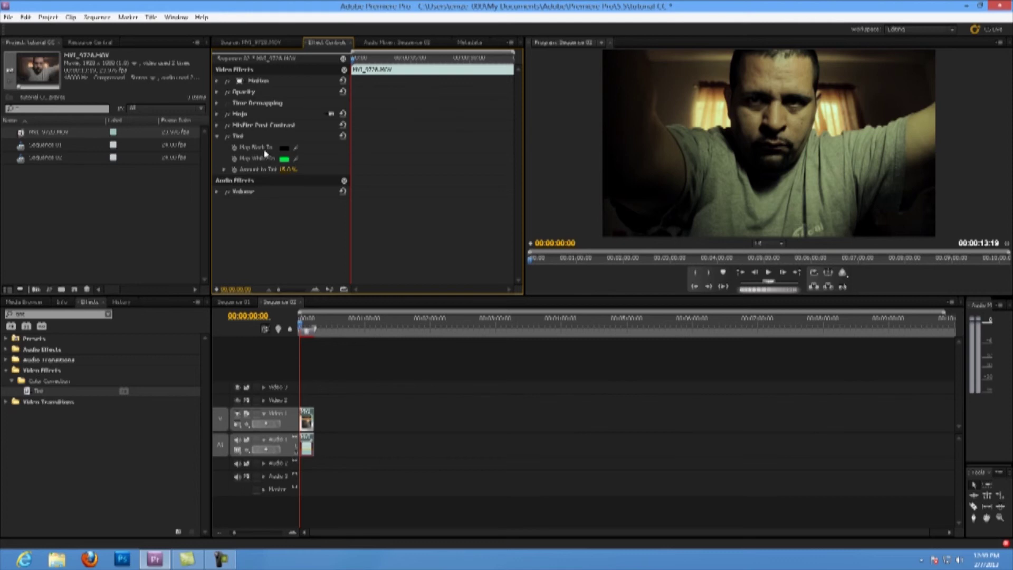
{"action": "left_click", "coordinate": [216, 137]}
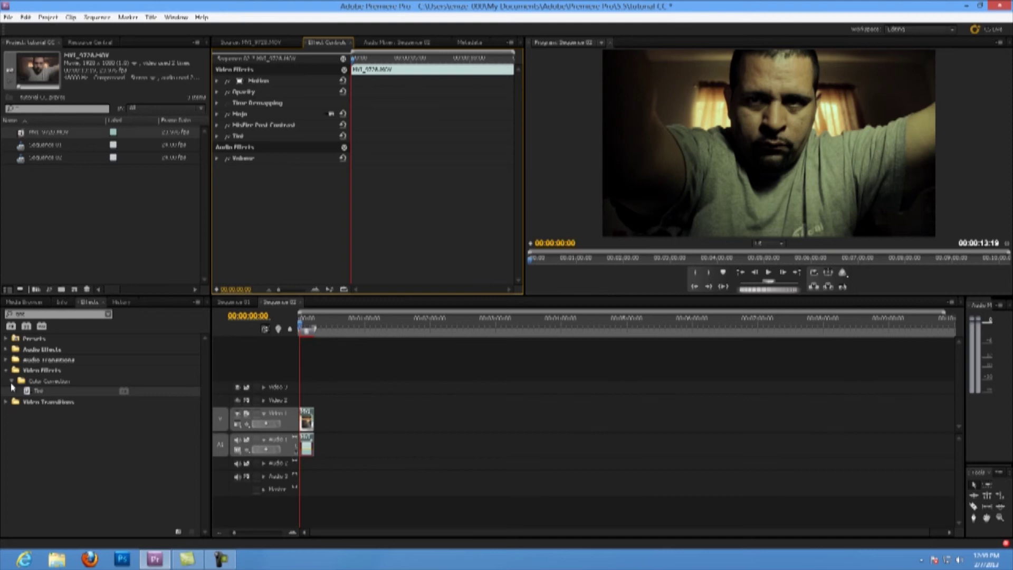
Apply a second Tint to the clip and set its Map White To color to blue.
{"action": "left_click_drag", "start_coordinate": [28, 393], "coordinate": [306, 427]}
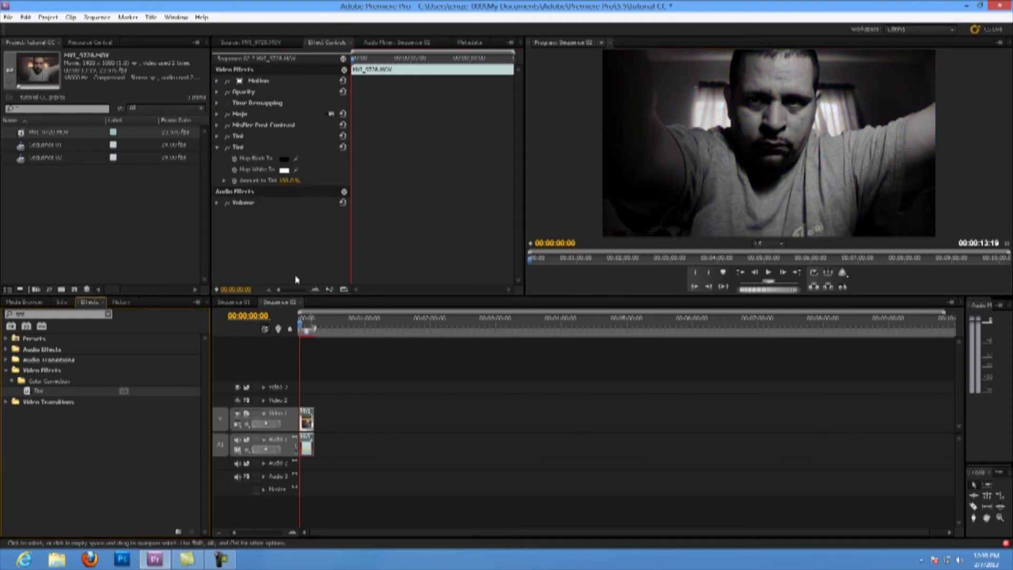
{"action": "left_click", "coordinate": [286, 171]}
{"action": "left_click", "coordinate": [539, 324]}
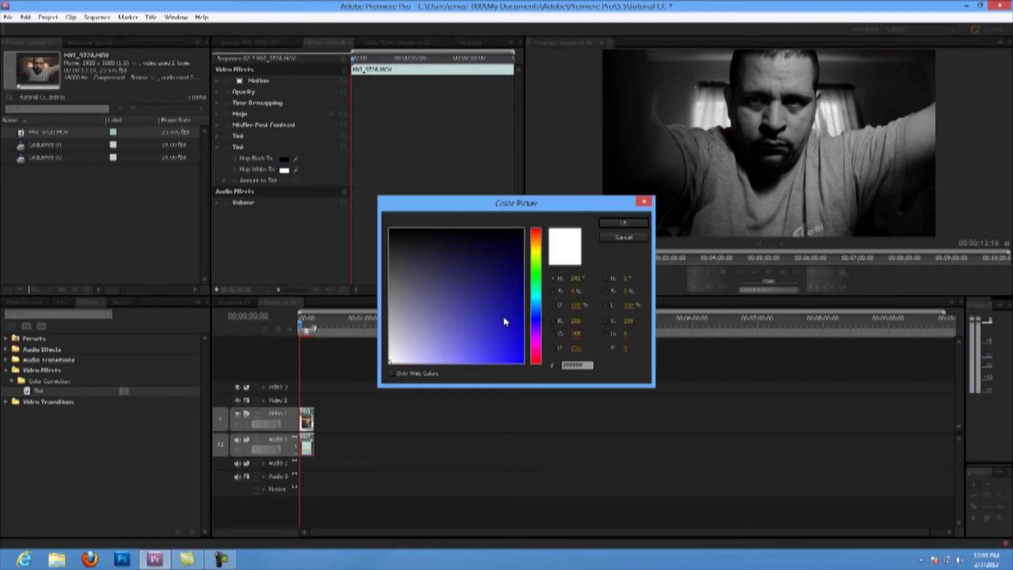
{"action": "left_click_drag", "start_coordinate": [510, 334], "coordinate": [523, 375]}
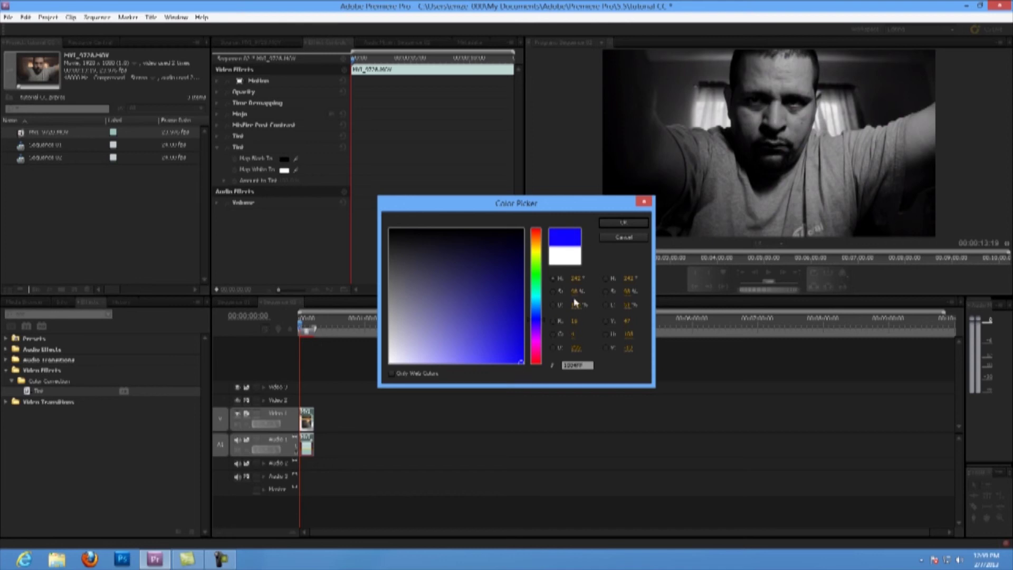
{"action": "left_click", "coordinate": [618, 223]}
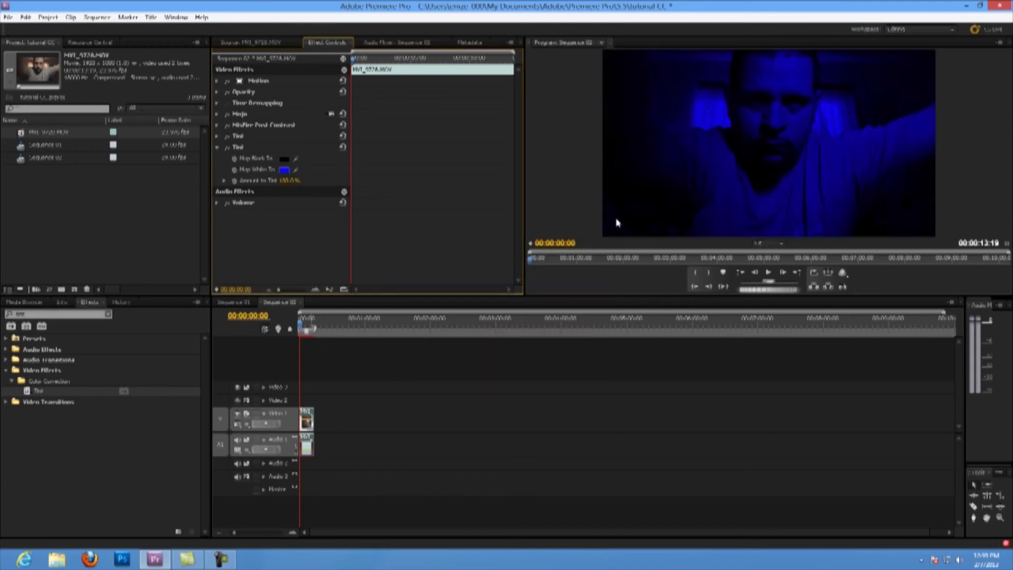
Set the second Tint's Amount to Tint to 15%, comparing against the first Tint, then collapse it.
{"action": "left_click", "coordinate": [287, 181]}
{"action": "key", "text": "Return"}
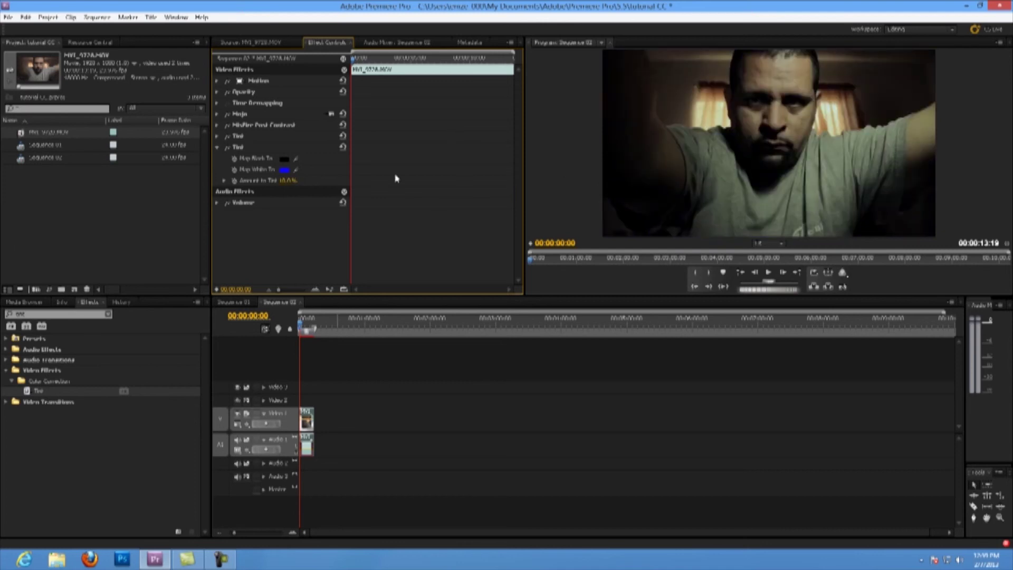
{"action": "left_click", "coordinate": [288, 180]}
{"action": "type", "text": "15"}
{"action": "key", "text": "Return"}
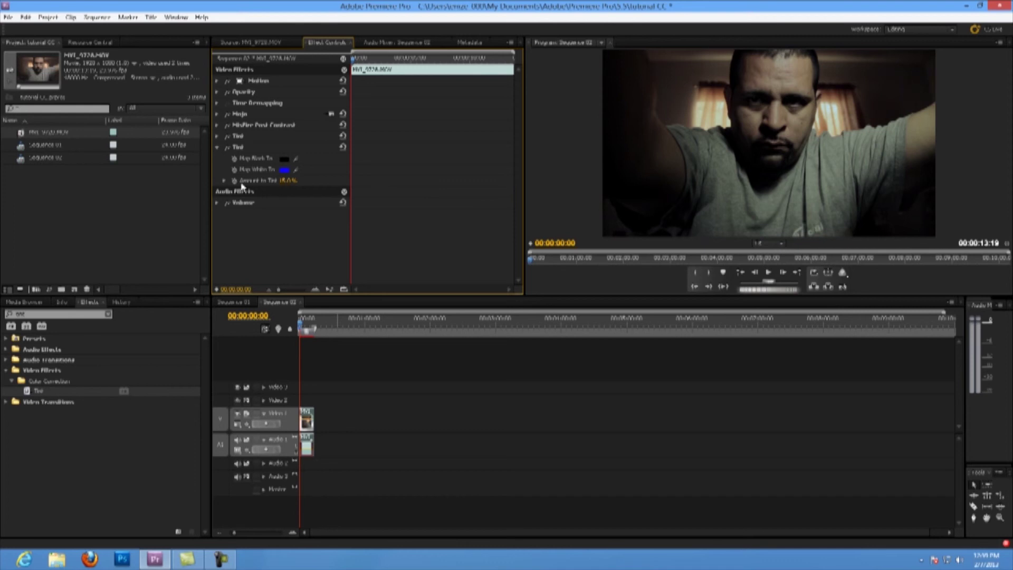
{"action": "left_click", "coordinate": [227, 137]}
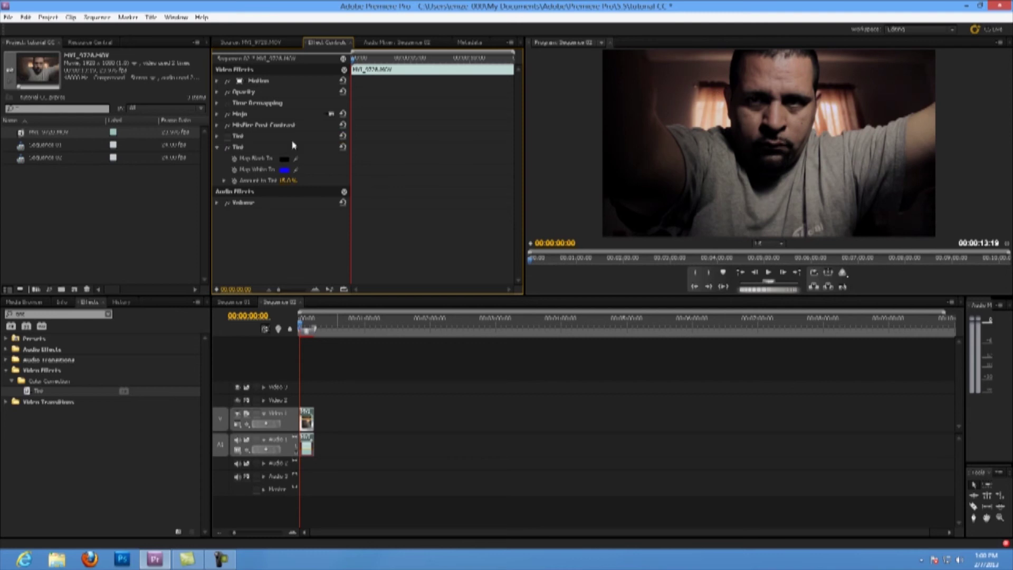
{"action": "left_click", "coordinate": [227, 137]}
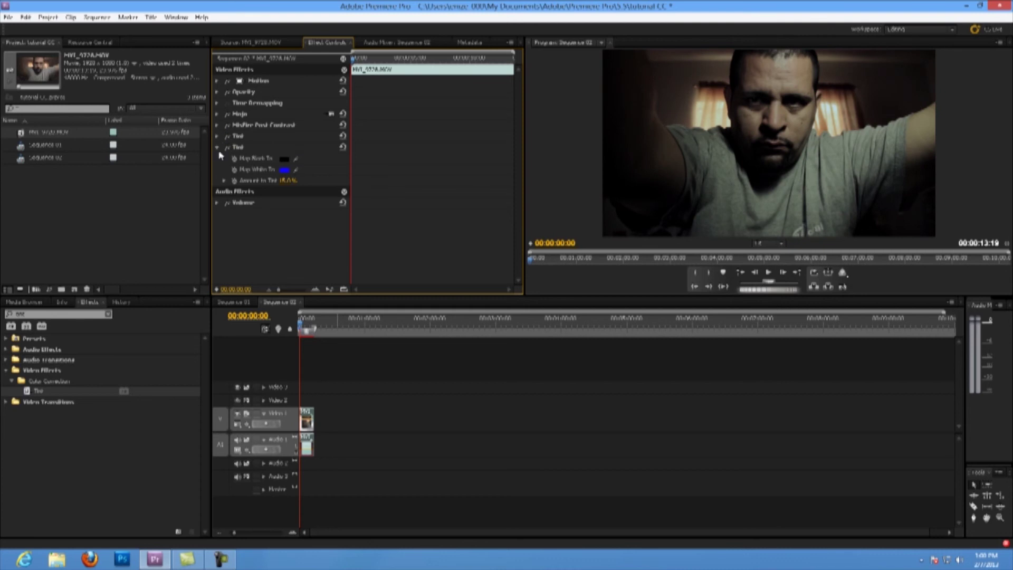
{"action": "left_click", "coordinate": [217, 148]}
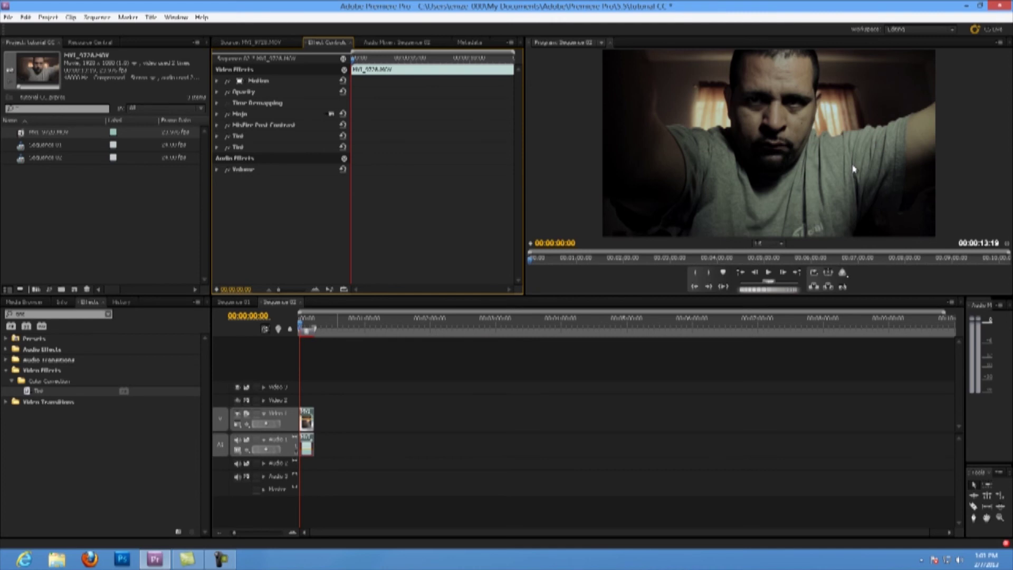
Collapse the effect folders and clear the Effects search box.
{"action": "left_click", "coordinate": [12, 381]}
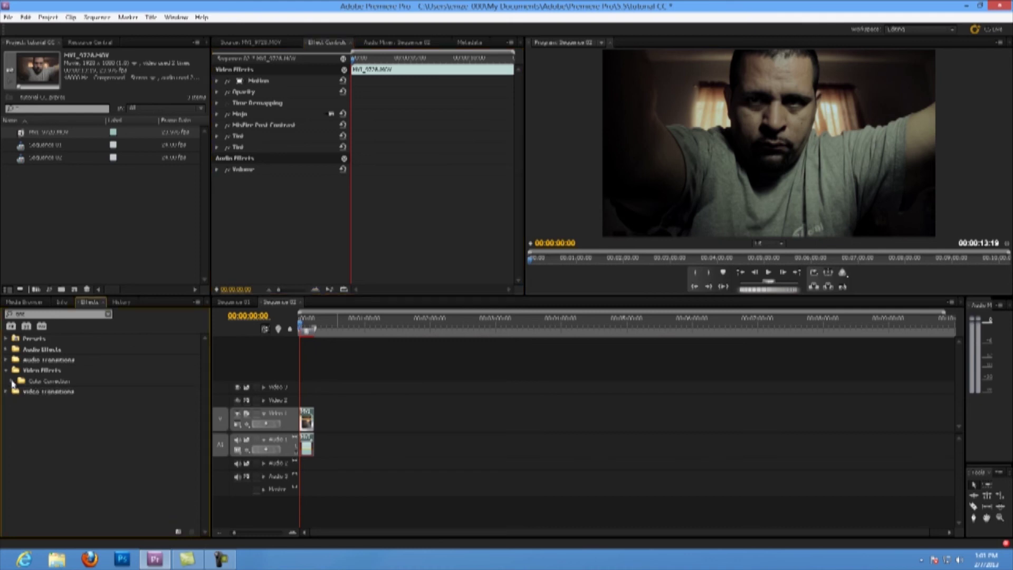
{"action": "left_click", "coordinate": [6, 370]}
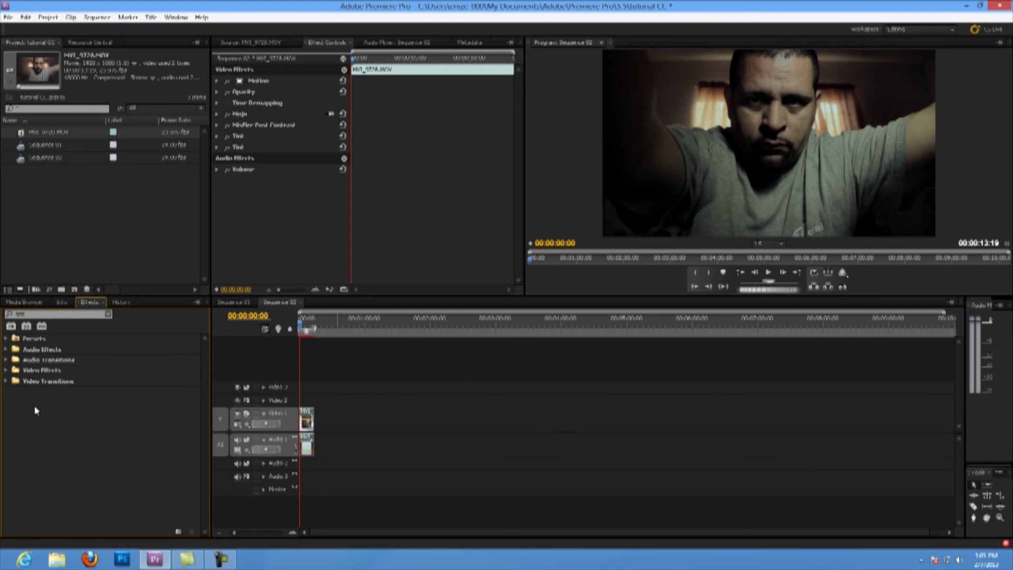
{"action": "left_click", "coordinate": [6, 371]}
{"action": "left_click", "coordinate": [6, 370]}
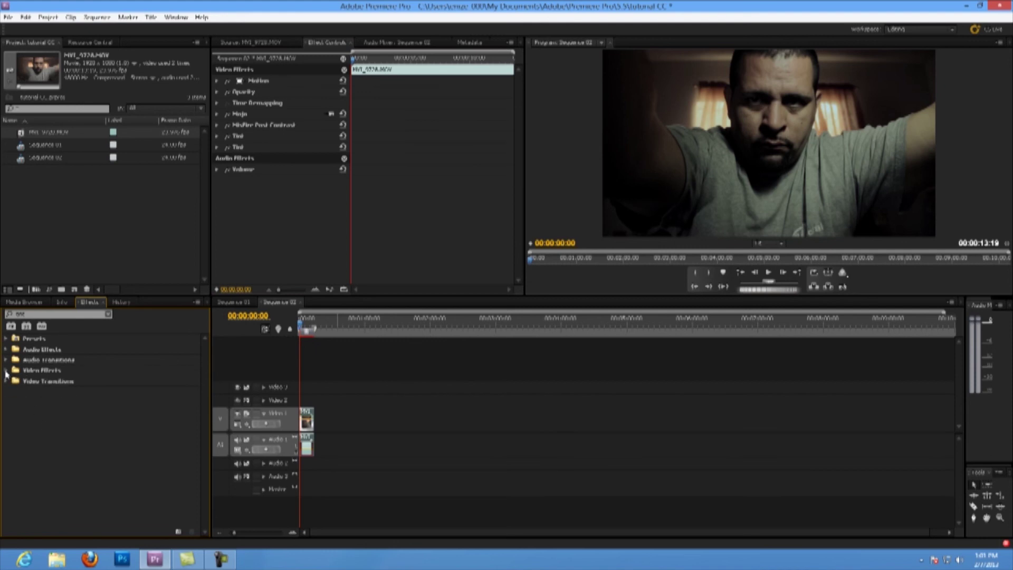
{"action": "left_click", "coordinate": [108, 314]}
Expand Video Effects > Color Correction and scroll down to Three-Way Color Corrector.
{"action": "left_click", "coordinate": [5, 370]}
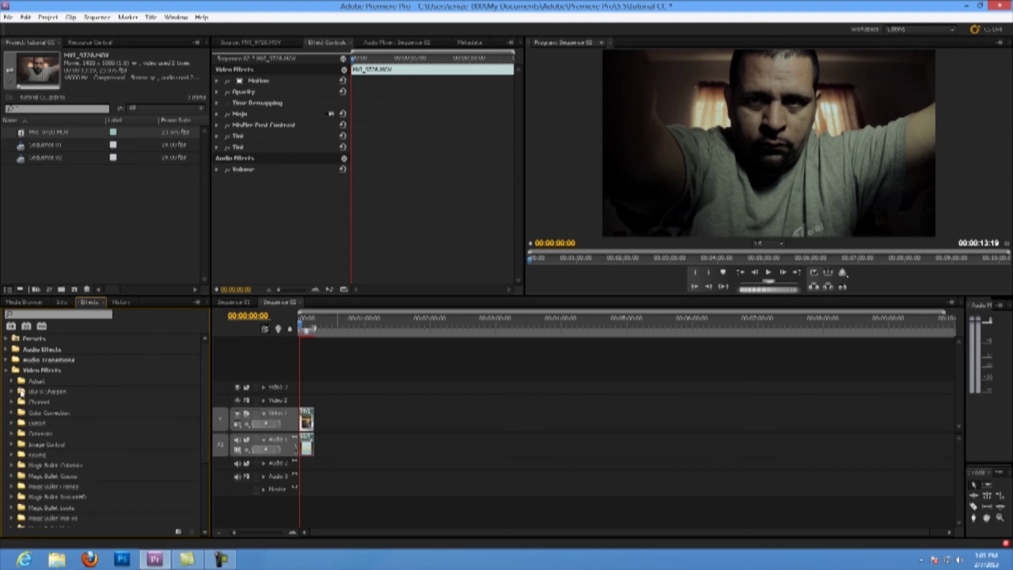
{"action": "left_click", "coordinate": [11, 412]}
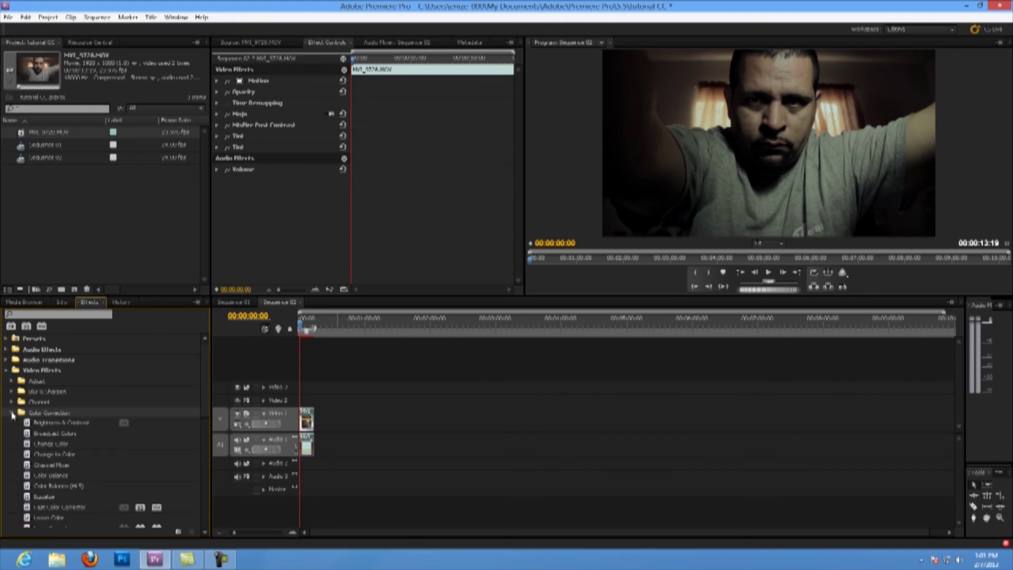
{"action": "scroll", "coordinate": [55, 425], "scroll_direction": "down", "scroll_amount": 3}
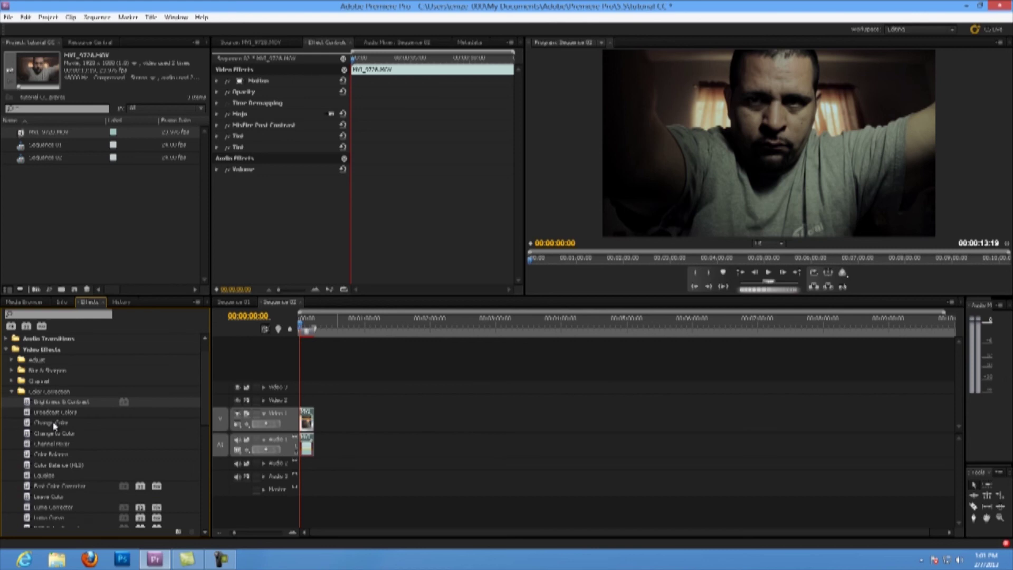
{"action": "scroll", "coordinate": [55, 425], "scroll_direction": "down", "scroll_amount": 1}
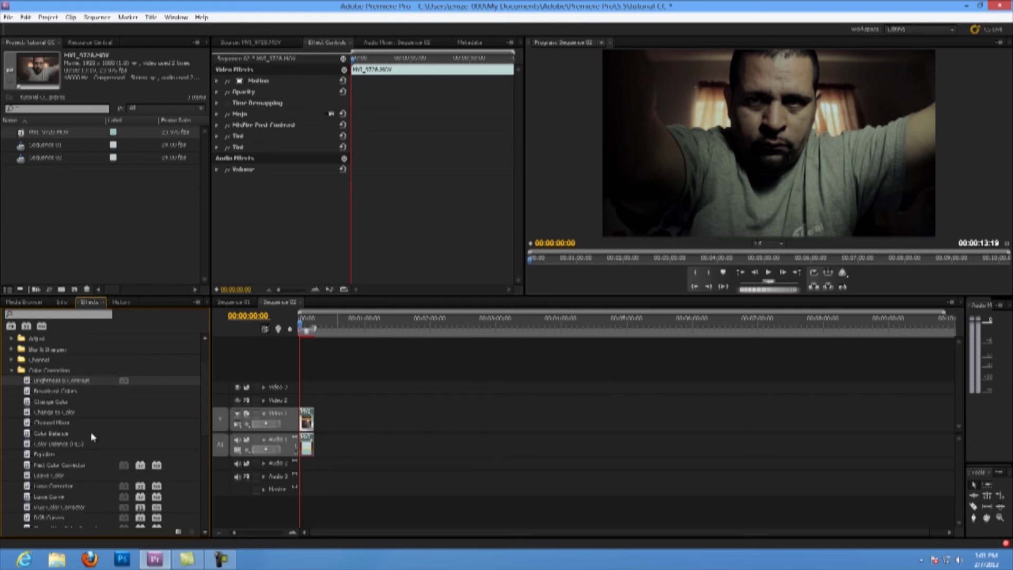
{"action": "left_click", "coordinate": [62, 466]}
{"action": "scroll", "coordinate": [62, 466], "scroll_direction": "down", "scroll_amount": 1}
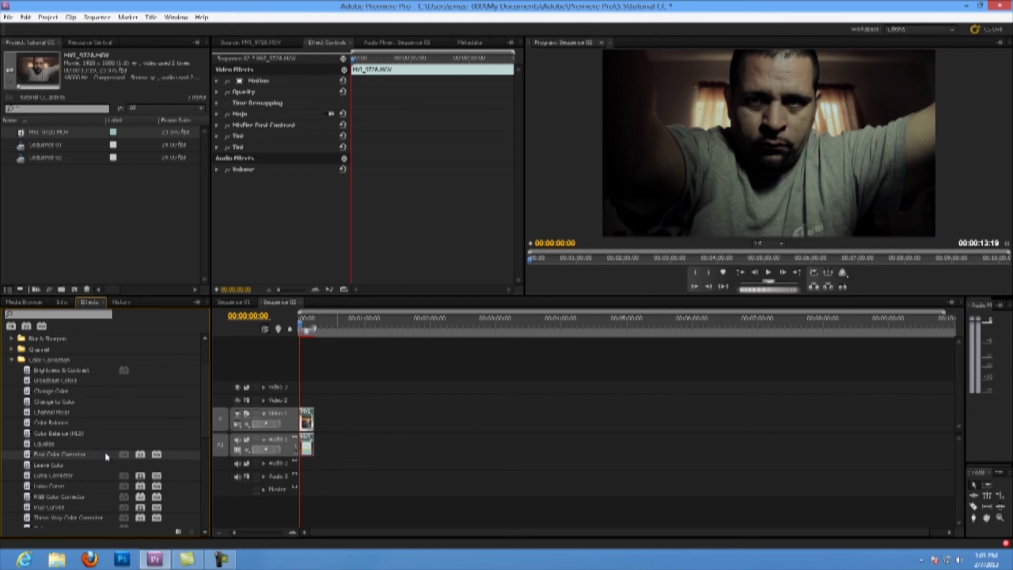
{"action": "scroll", "coordinate": [106, 457], "scroll_direction": "down", "scroll_amount": 1}
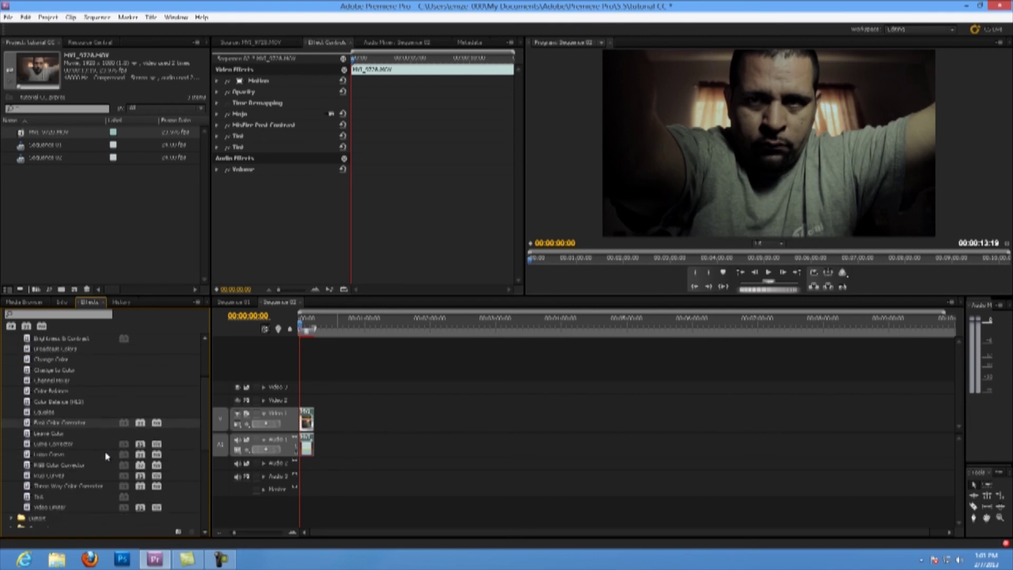
{"action": "scroll", "coordinate": [107, 457], "scroll_direction": "down", "scroll_amount": 1}
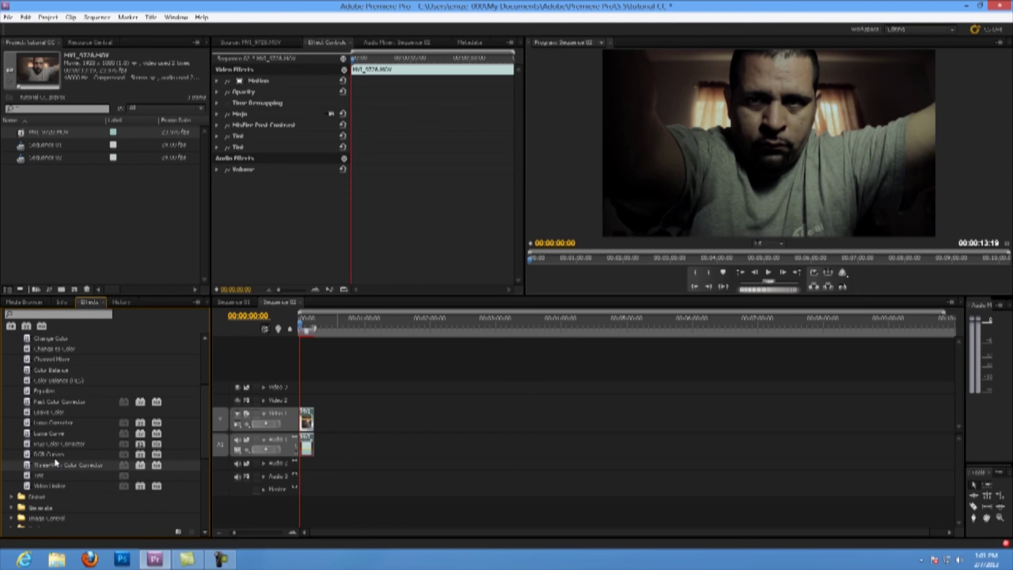
Apply Three-Way Color Corrector to the Video 1 clip.
{"action": "left_click_drag", "start_coordinate": [325, 423], "coordinate": [308, 427]}
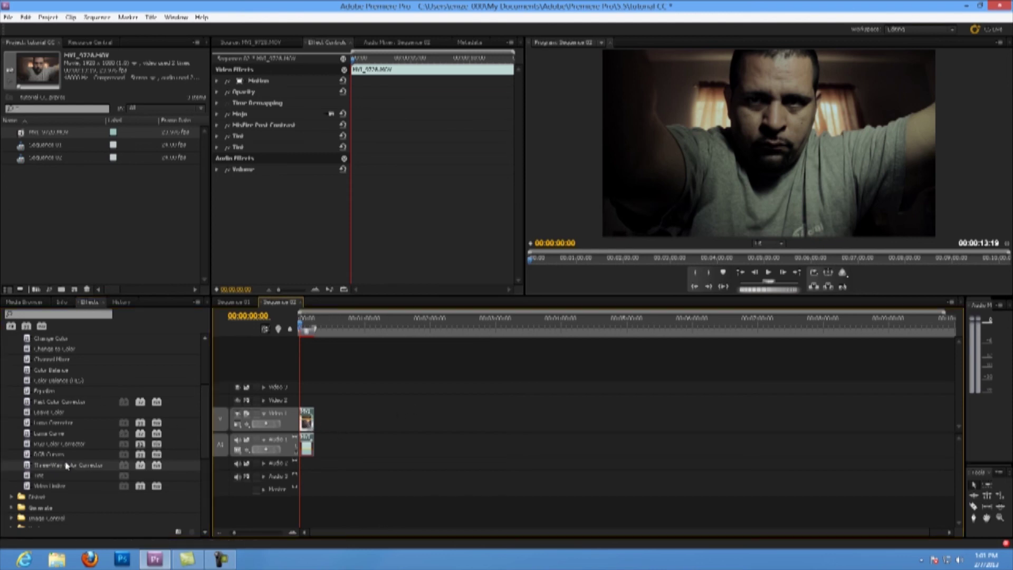
{"action": "left_click_drag", "start_coordinate": [66, 466], "coordinate": [306, 426]}
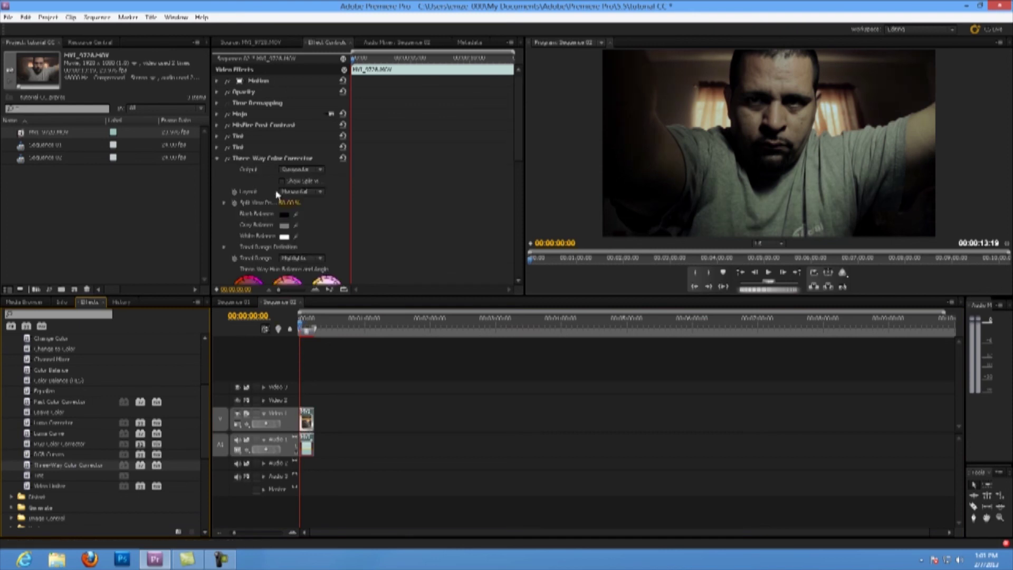
{"action": "scroll", "coordinate": [278, 196], "scroll_direction": "down", "scroll_amount": 1}
{"action": "scroll", "coordinate": [341, 196], "scroll_direction": "down", "scroll_amount": 1}
{"action": "scroll", "coordinate": [341, 195], "scroll_direction": "down", "scroll_amount": 3}
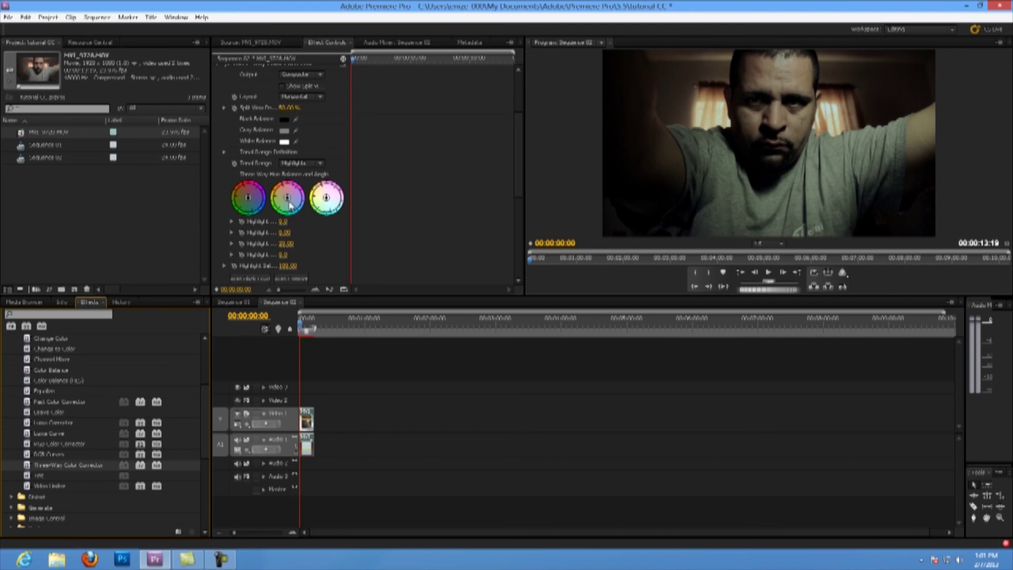
Nudge the Shadows, Midtones and Highlights balance toward green, then show the Tonal Range choices.
{"action": "left_click", "coordinate": [247, 201]}
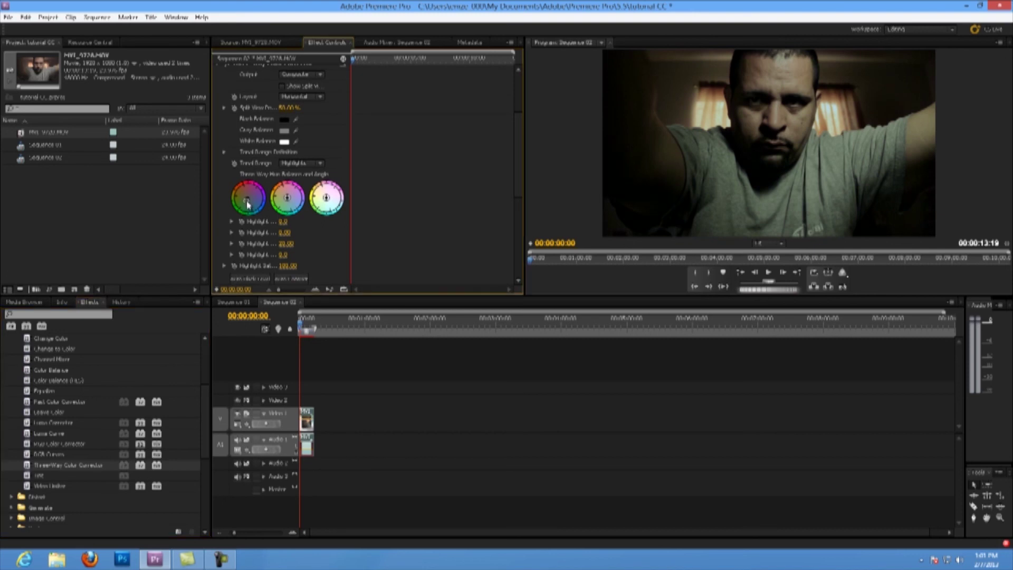
{"action": "left_click_drag", "start_coordinate": [247, 201], "coordinate": [262, 200]}
{"action": "left_click_drag", "start_coordinate": [262, 200], "coordinate": [254, 199]}
{"action": "left_click_drag", "start_coordinate": [284, 201], "coordinate": [282, 201]}
{"action": "left_click_drag", "start_coordinate": [327, 199], "coordinate": [324, 201]}
{"action": "left_click", "coordinate": [322, 163]}
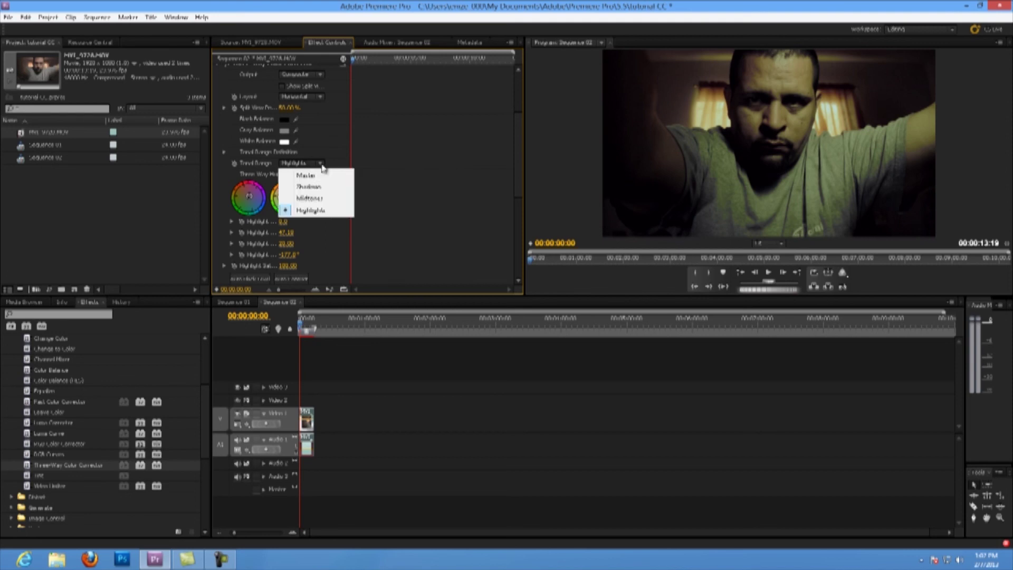
Switch Tonal Range to Master and set Master Balance to about 10.28.
{"action": "left_click", "coordinate": [315, 176]}
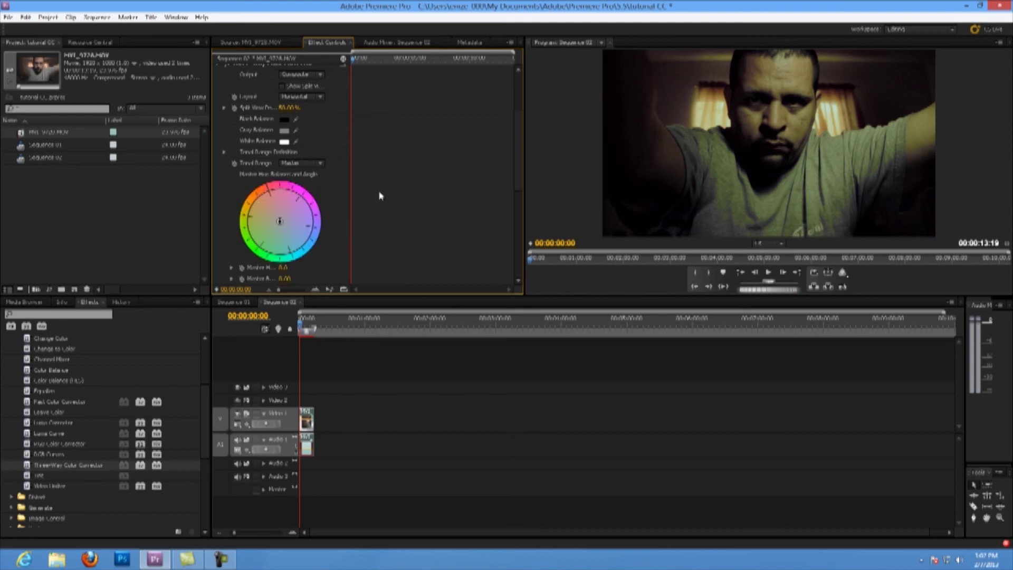
{"action": "left_click_drag", "start_coordinate": [280, 220], "coordinate": [275, 222]}
{"action": "left_click_drag", "start_coordinate": [263, 217], "coordinate": [282, 226]}
{"action": "scroll", "coordinate": [255, 211], "scroll_direction": "up", "scroll_amount": 2}
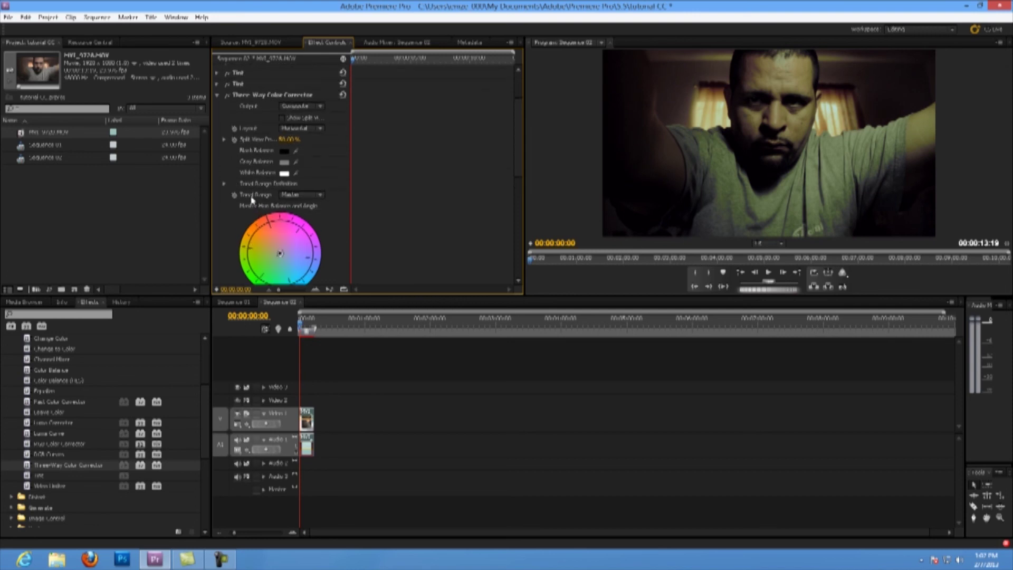
{"action": "scroll", "coordinate": [254, 202], "scroll_direction": "up", "scroll_amount": 2}
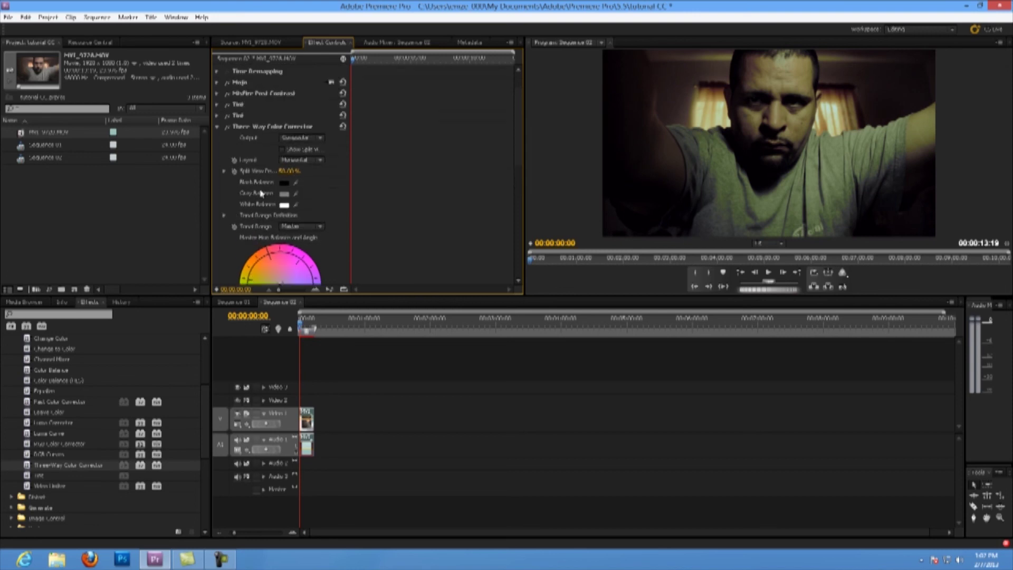
{"action": "left_click", "coordinate": [217, 128]}
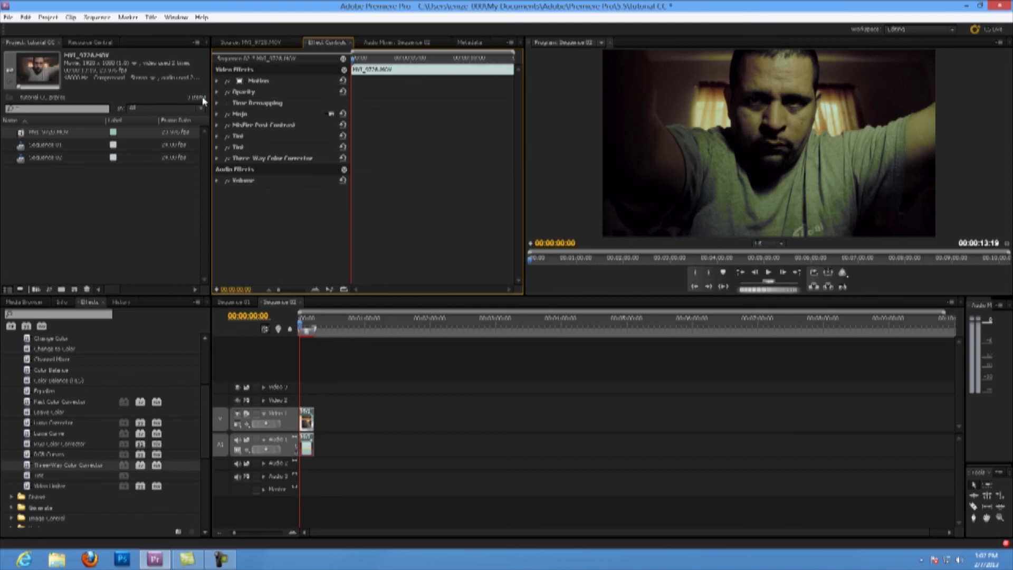